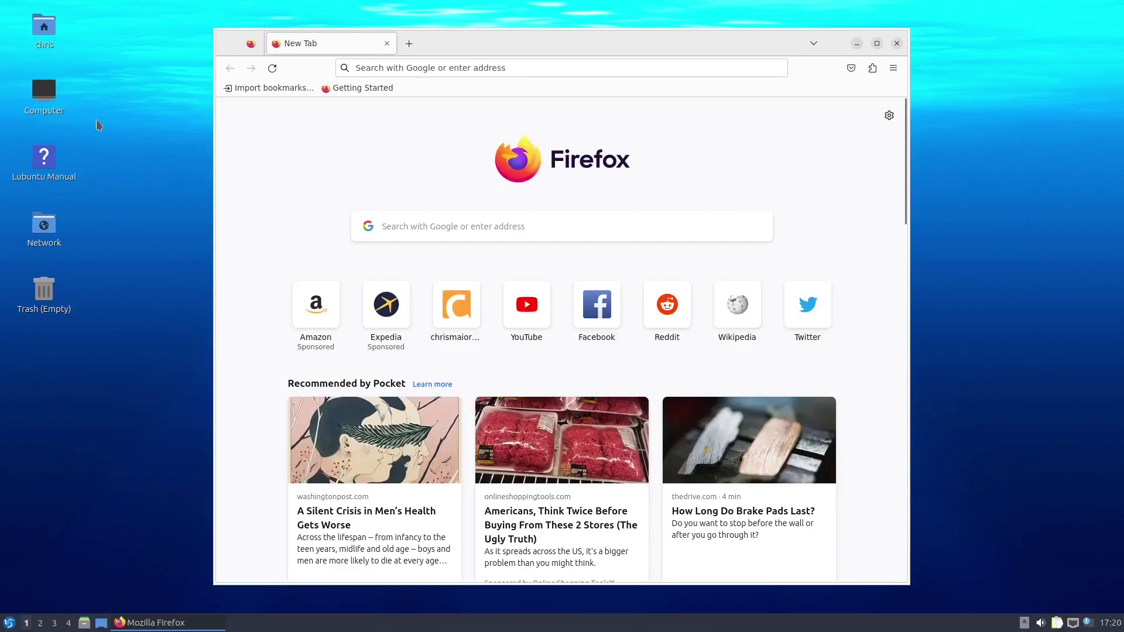
# - Search 'lubuntu' from the Firefox address bar and open the Welcome to the Lubuntu Manual page
pyautogui.click(400, 65)
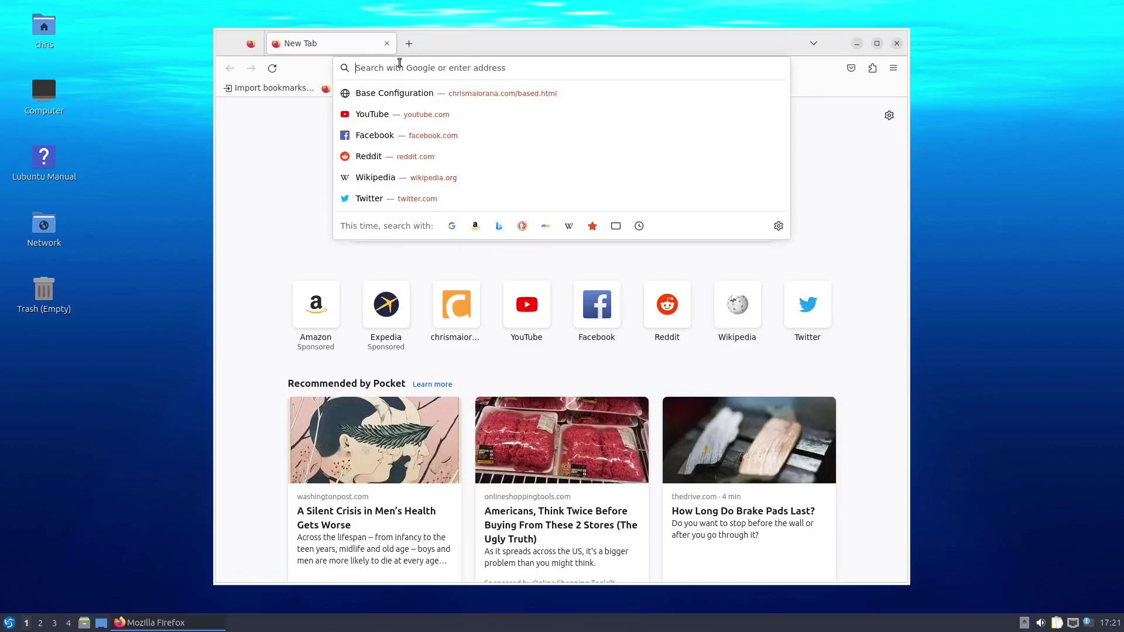
pyautogui.write('lubuntu')
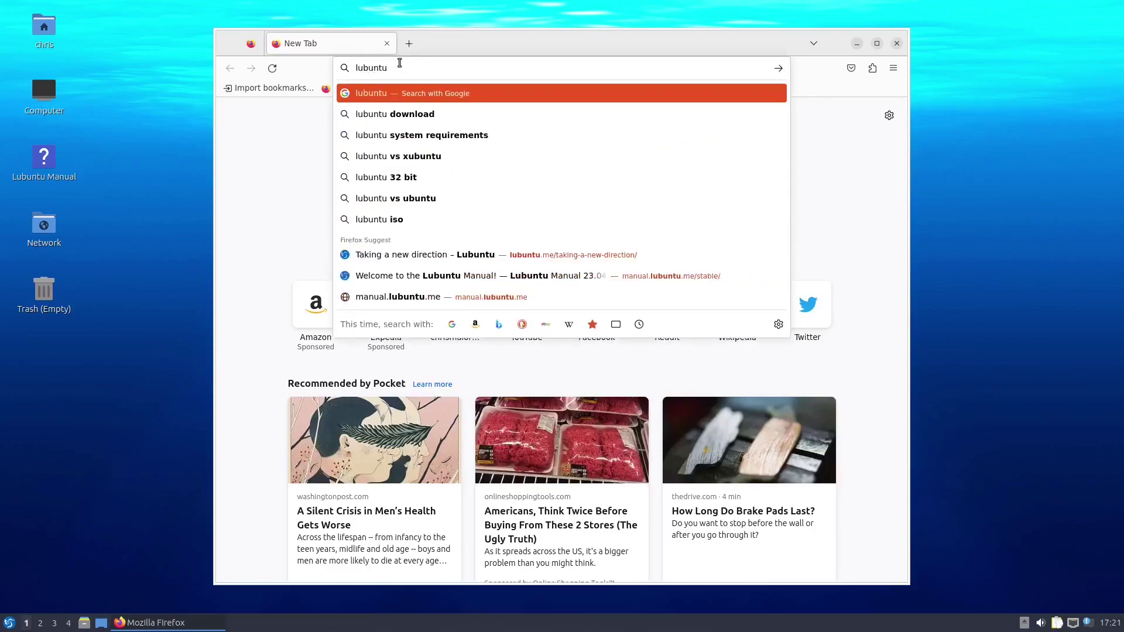
pyautogui.click(435, 271)
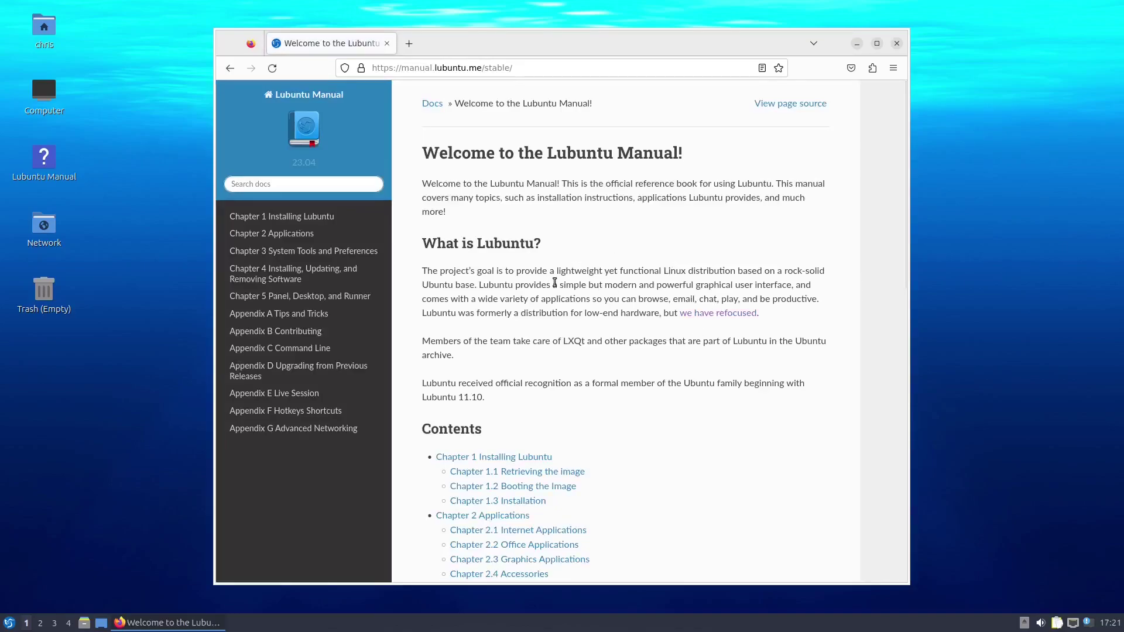
# - Shift Firefox right, then open the Computer location, reposition its window, and close it
pyautogui.moveTo(548, 50); pyautogui.dragTo(622, 43)
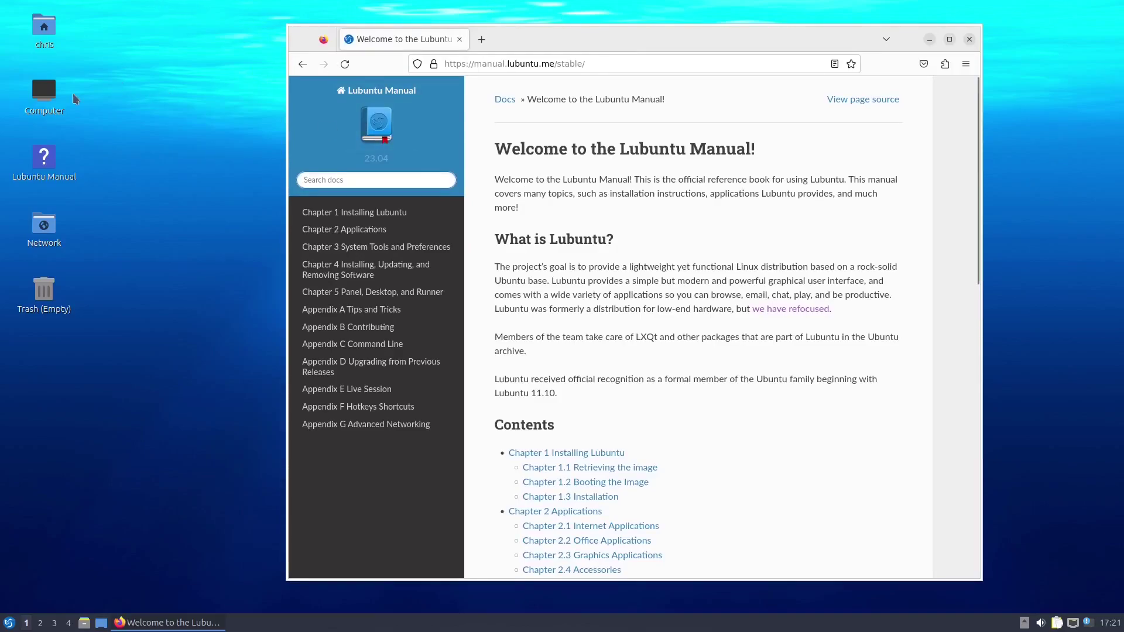
pyautogui.doubleClick(42, 94)
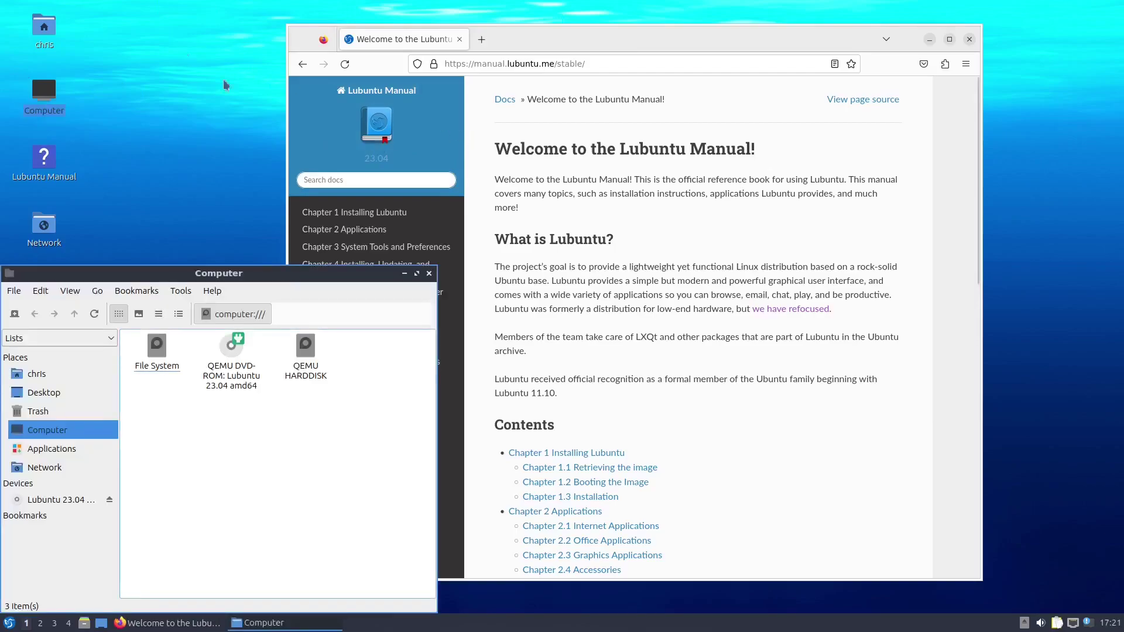
pyautogui.moveTo(325, 273); pyautogui.dragTo(413, 178)
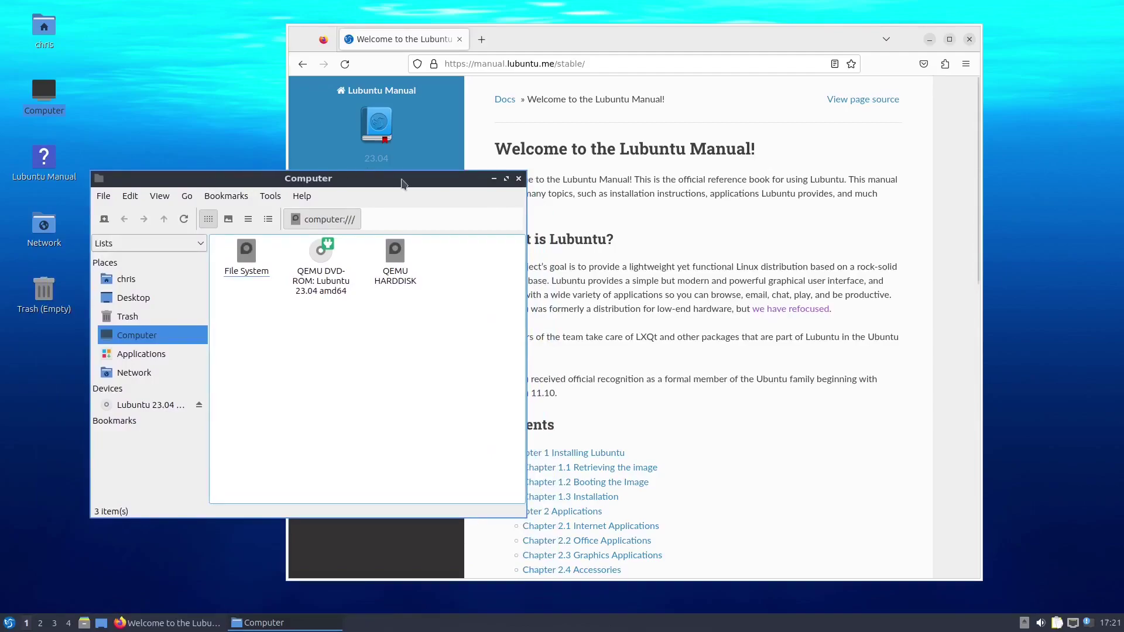
pyautogui.moveTo(402, 183); pyautogui.dragTo(444, 165)
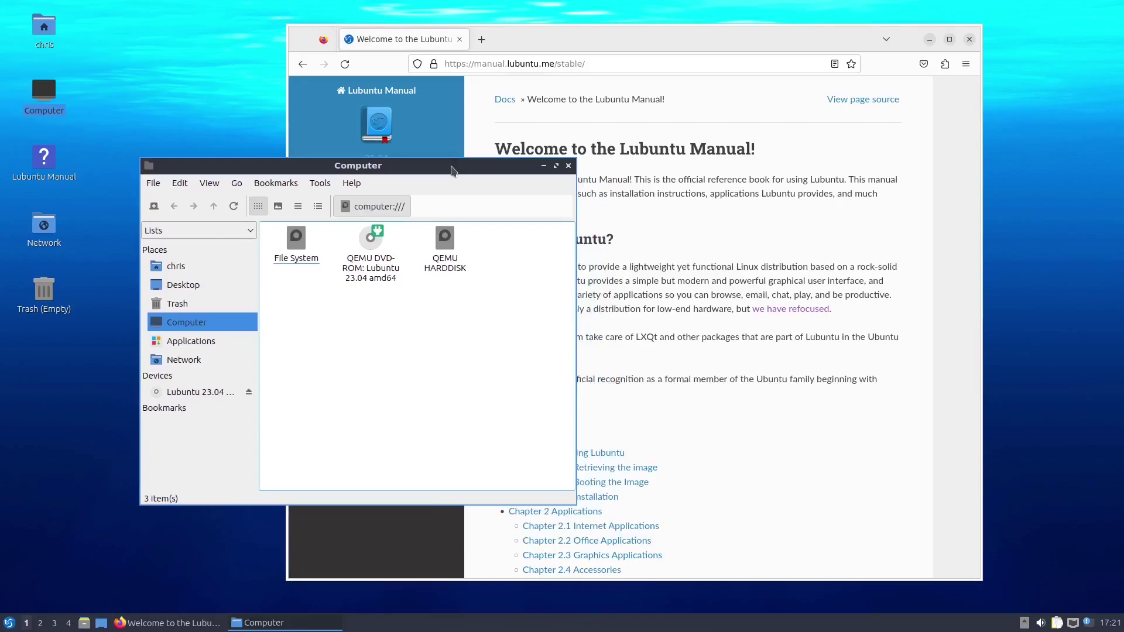
pyautogui.click(568, 165)
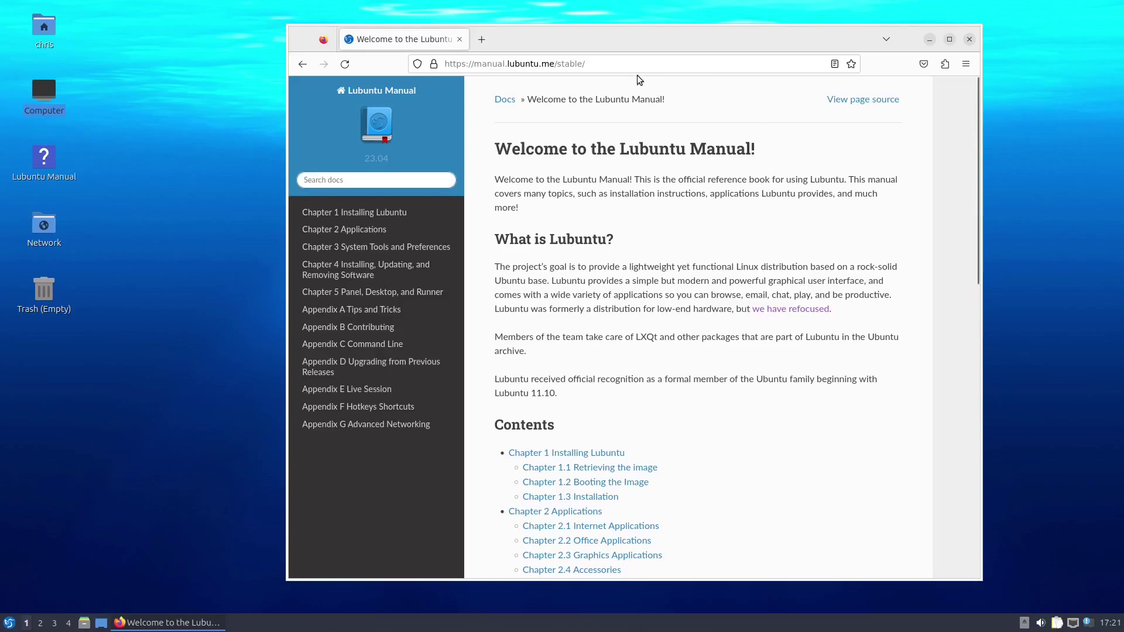
pyautogui.click(44, 230)
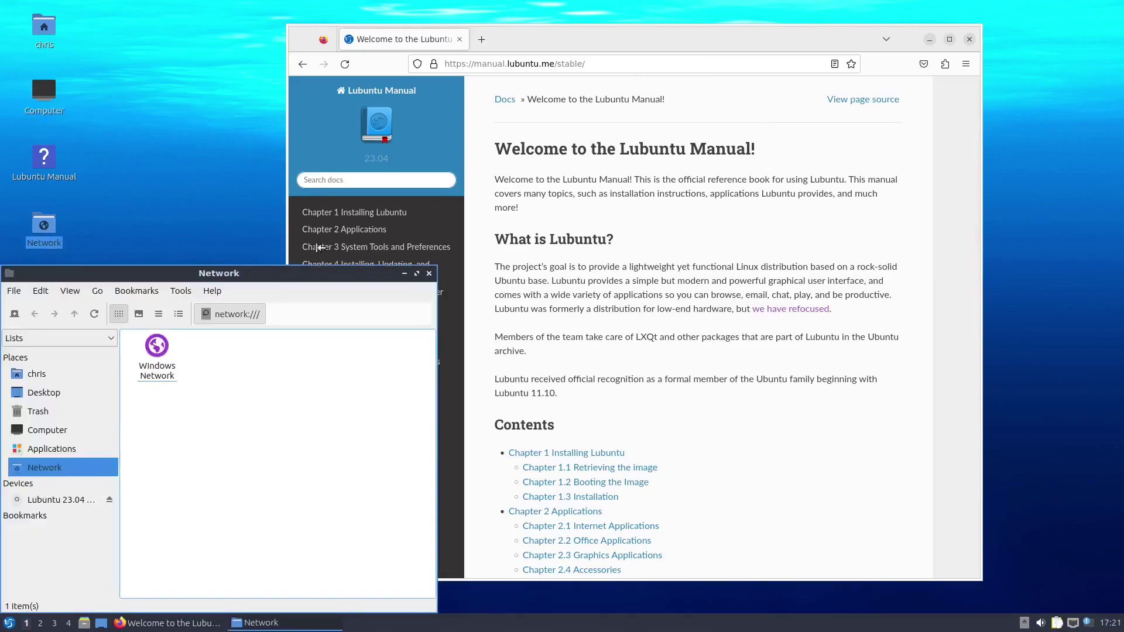
pyautogui.click(429, 273)
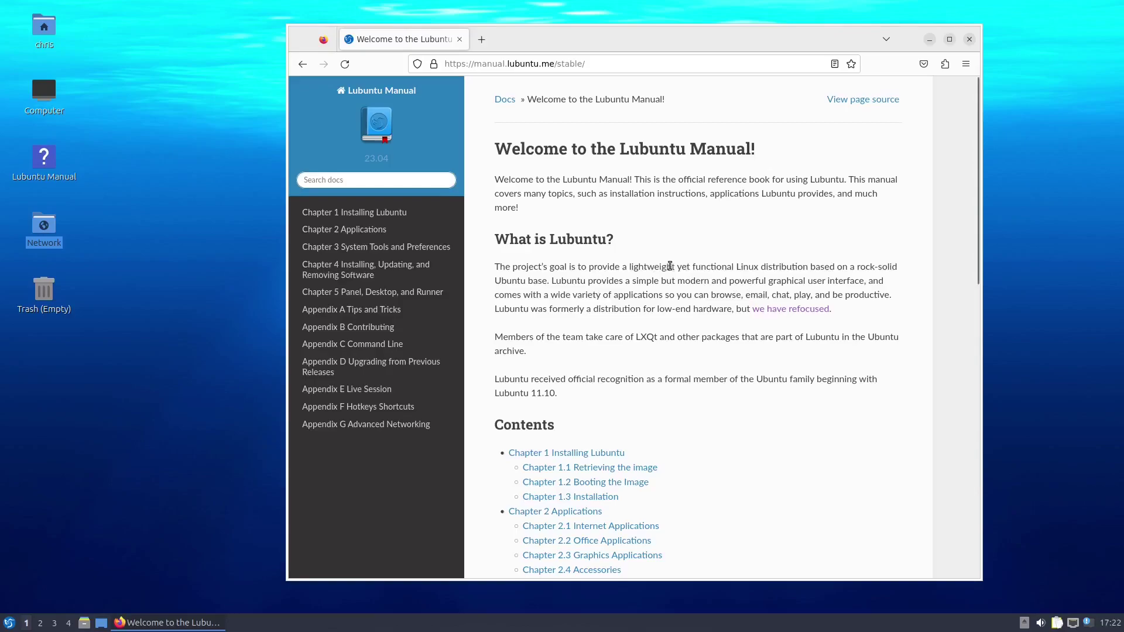
pyautogui.doubleClick(711, 269)
pyautogui.click(772, 258)
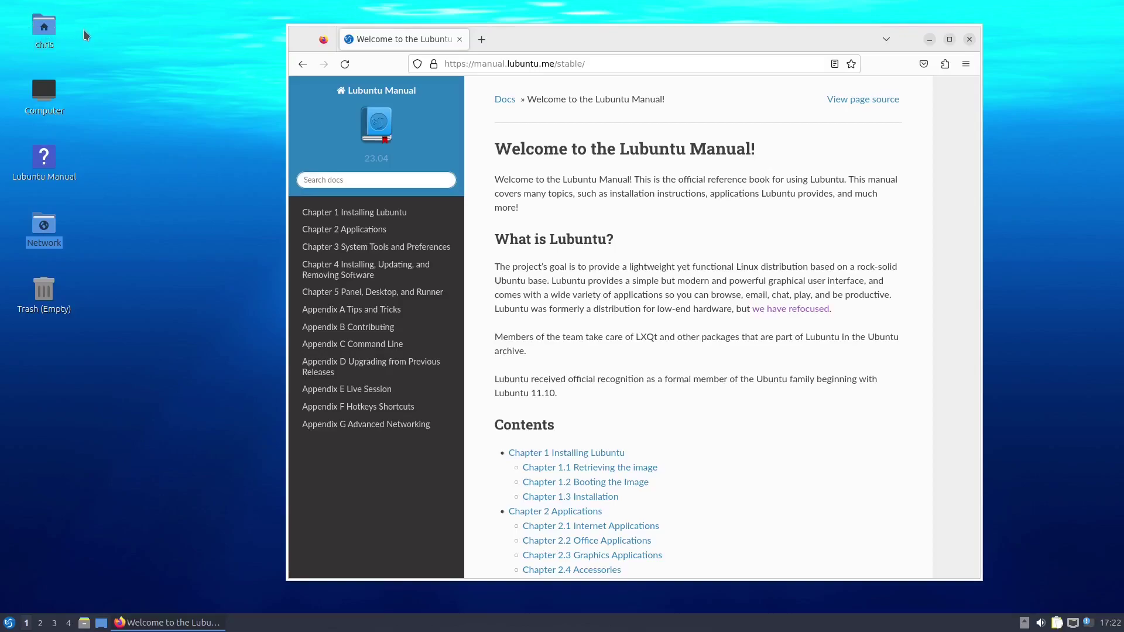
pyautogui.click(120, 247)
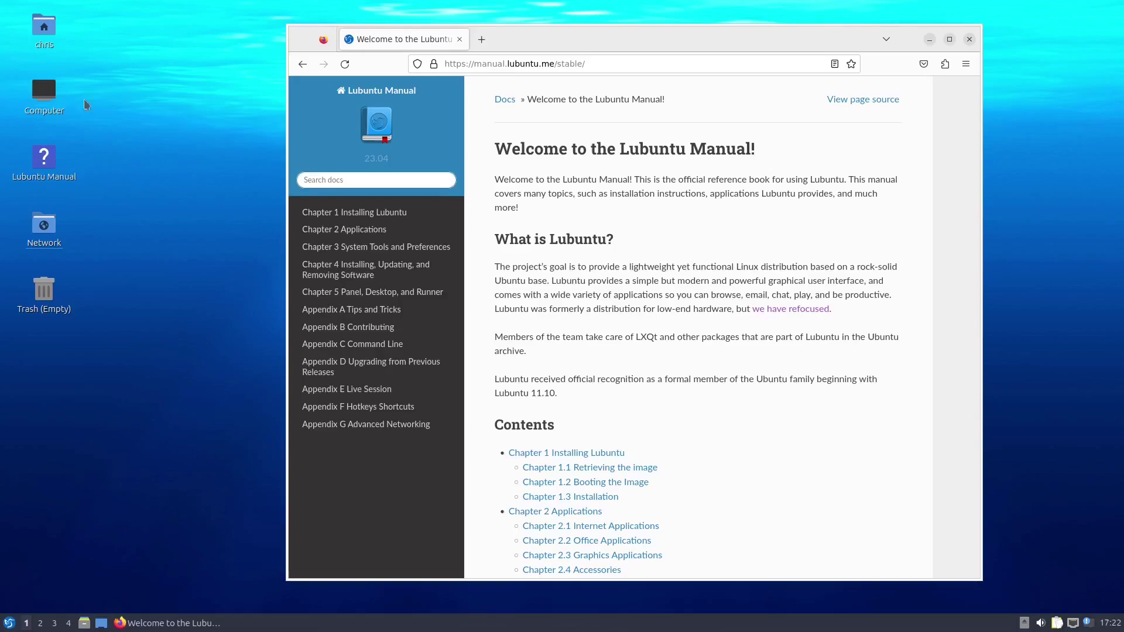
pyautogui.click(9, 622)
pyautogui.click(188, 548)
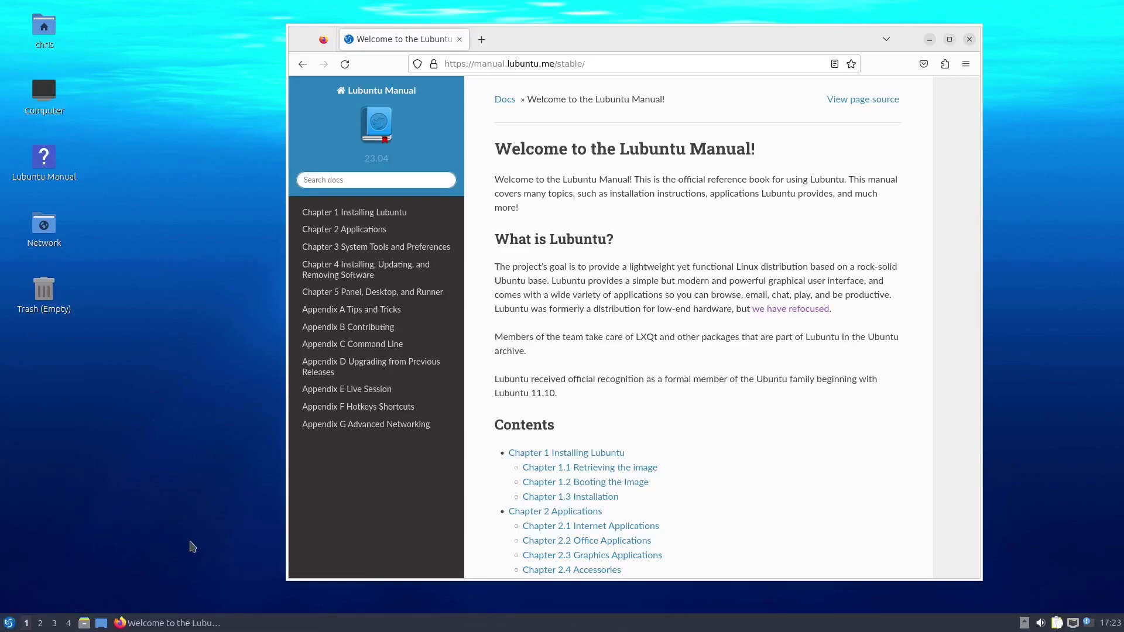
pyautogui.click(9, 622)
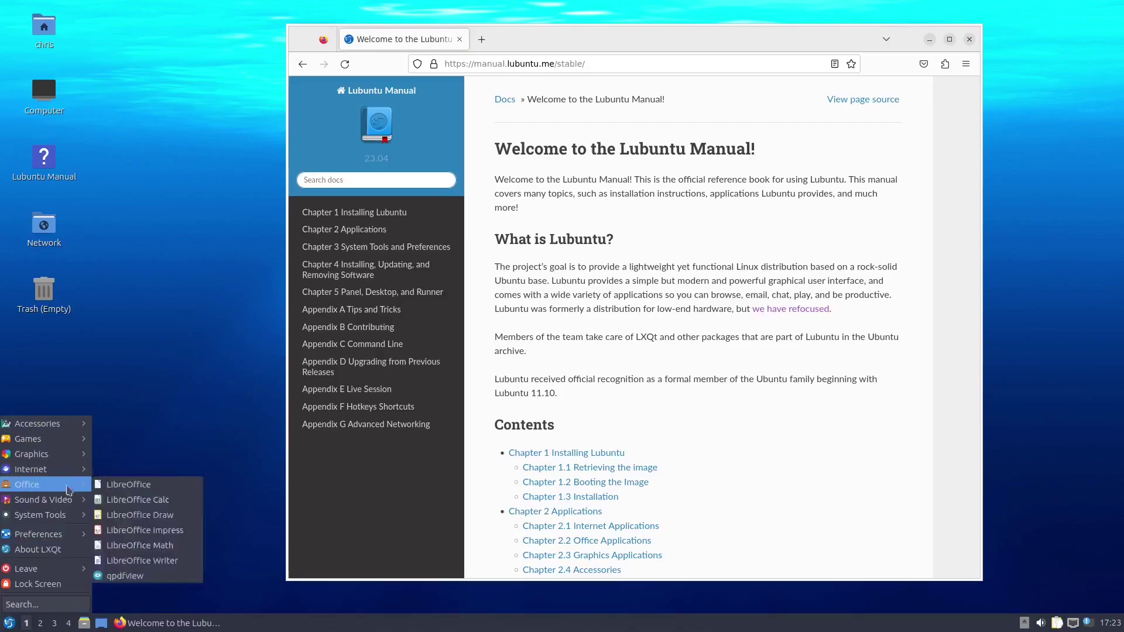
pyautogui.click(183, 364)
pyautogui.press('super')
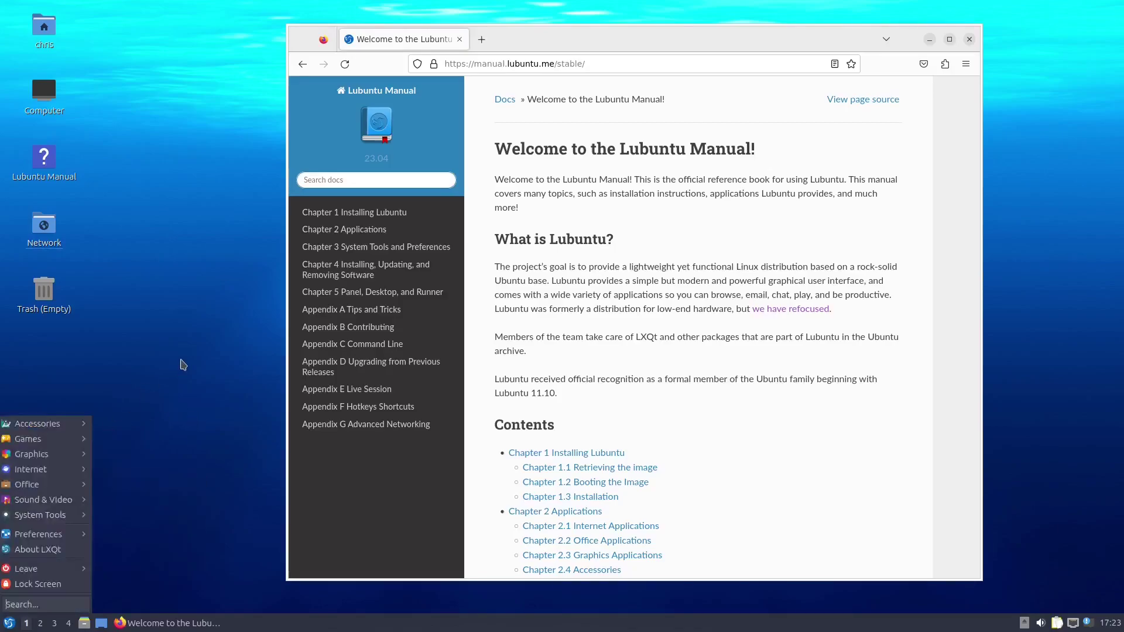
pyautogui.moveTo(23, 520)
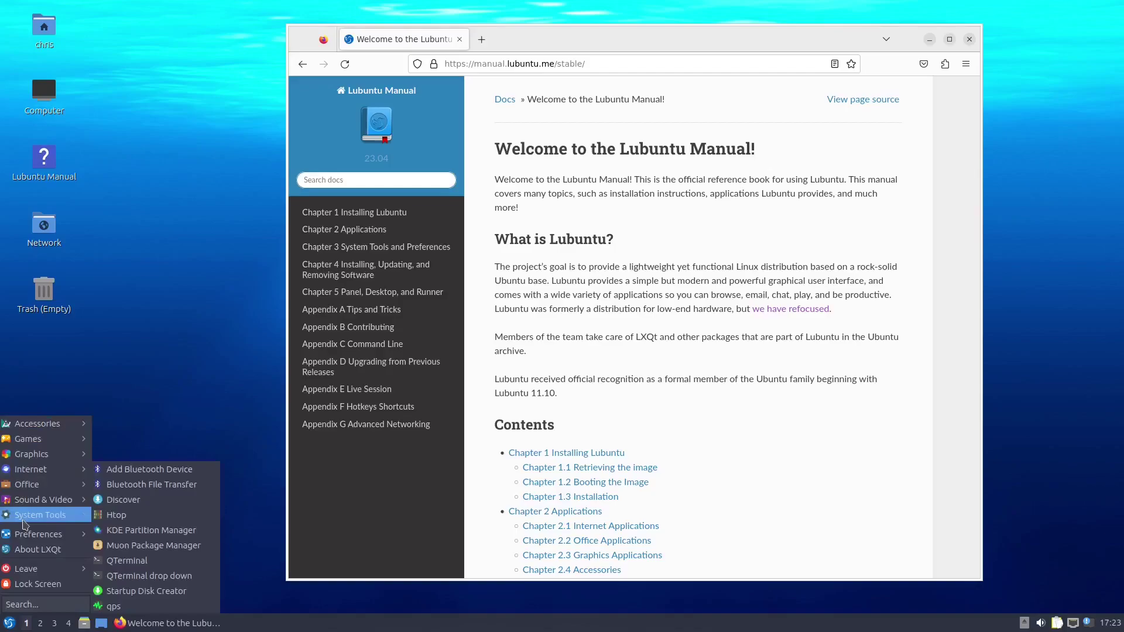
pyautogui.moveTo(60, 430)
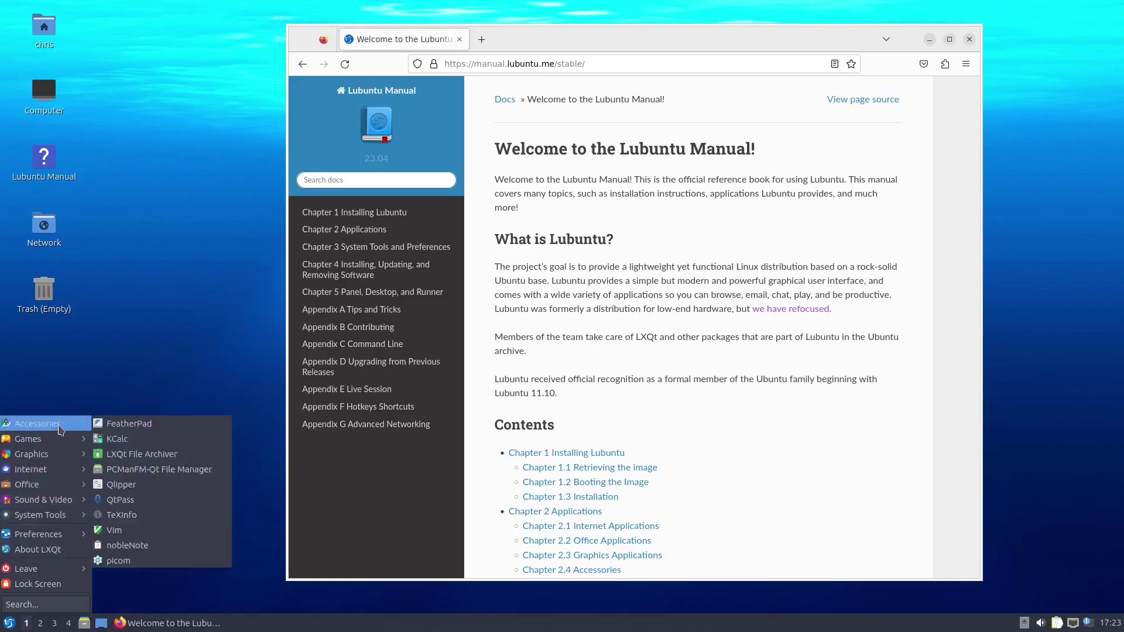
pyautogui.click(180, 428)
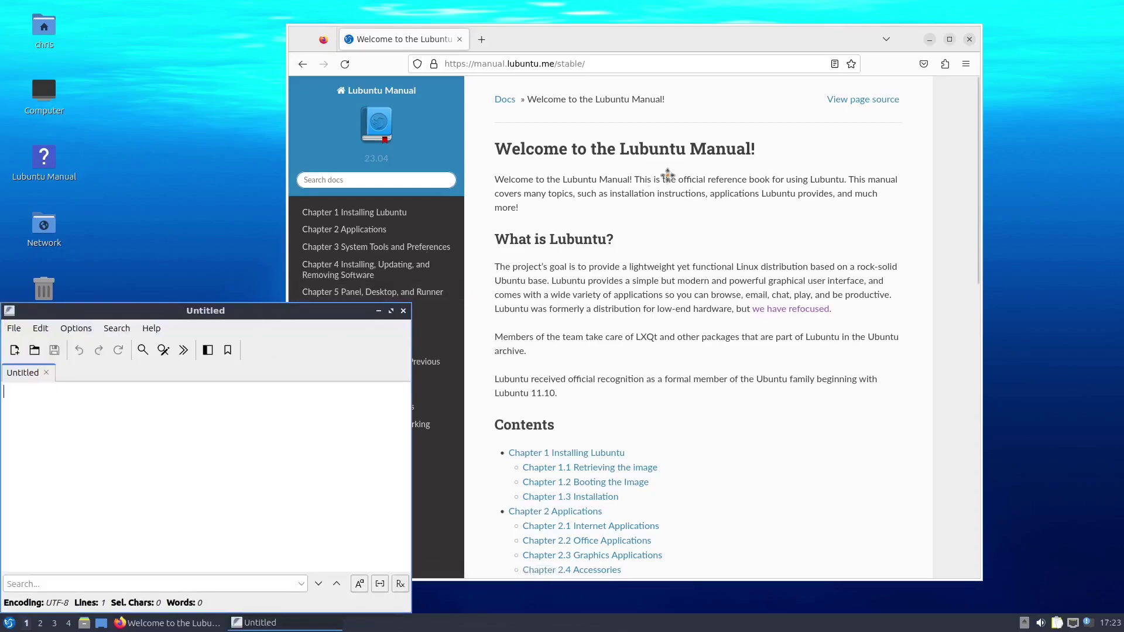
pyautogui.moveTo(271, 312); pyautogui.dragTo(680, 129)
pyautogui.write('asdfasdf  ')
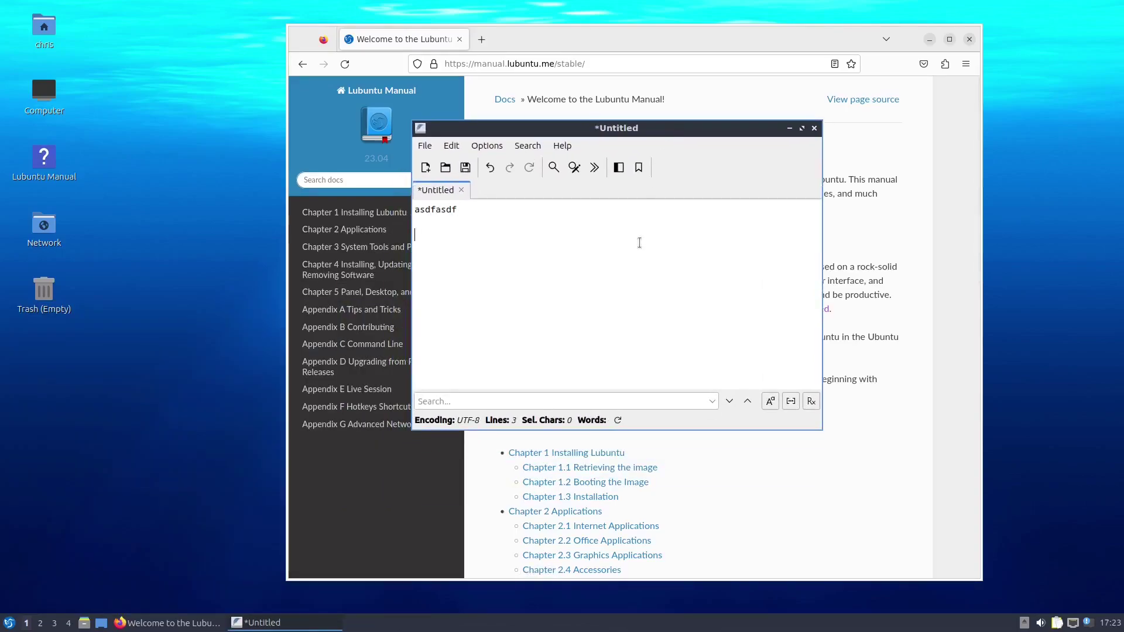
pyautogui.write('sdfasdf')
pyautogui.click(814, 128)
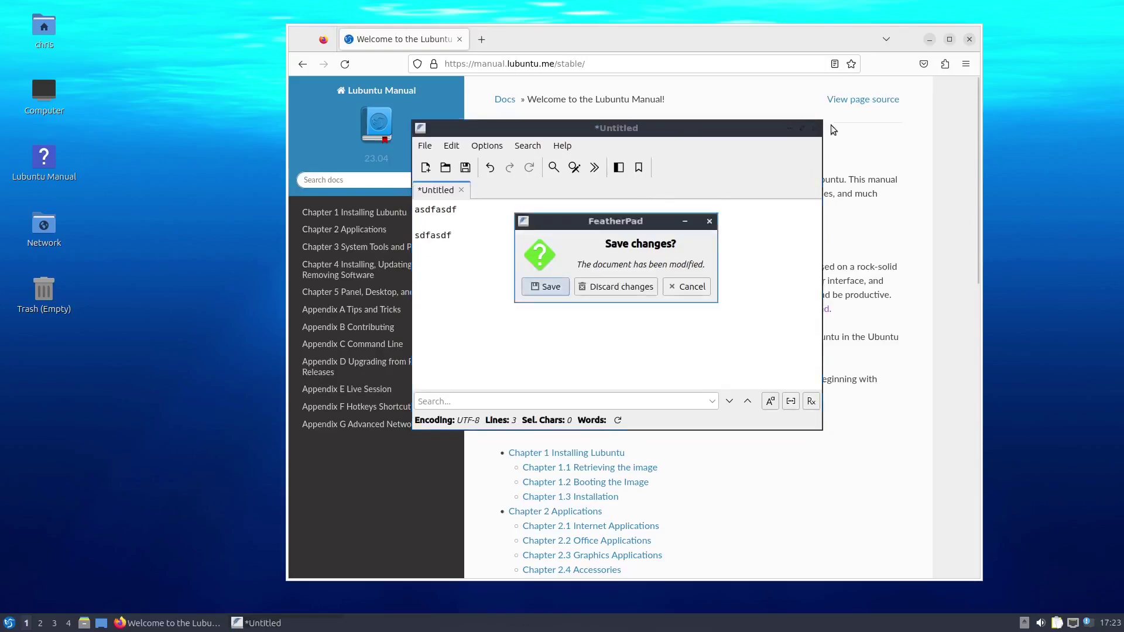
pyautogui.click(590, 287)
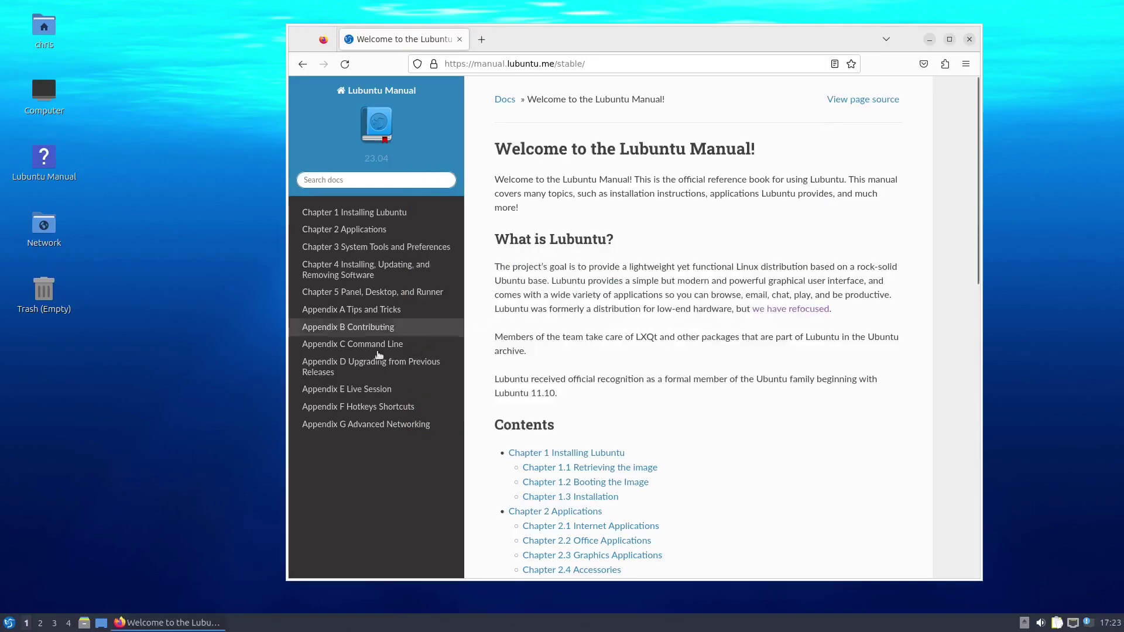
# - Launch PCManFM-Qt File Manager from the Accessories menu and move its window up-right
pyautogui.press('super')
pyautogui.press('Down')
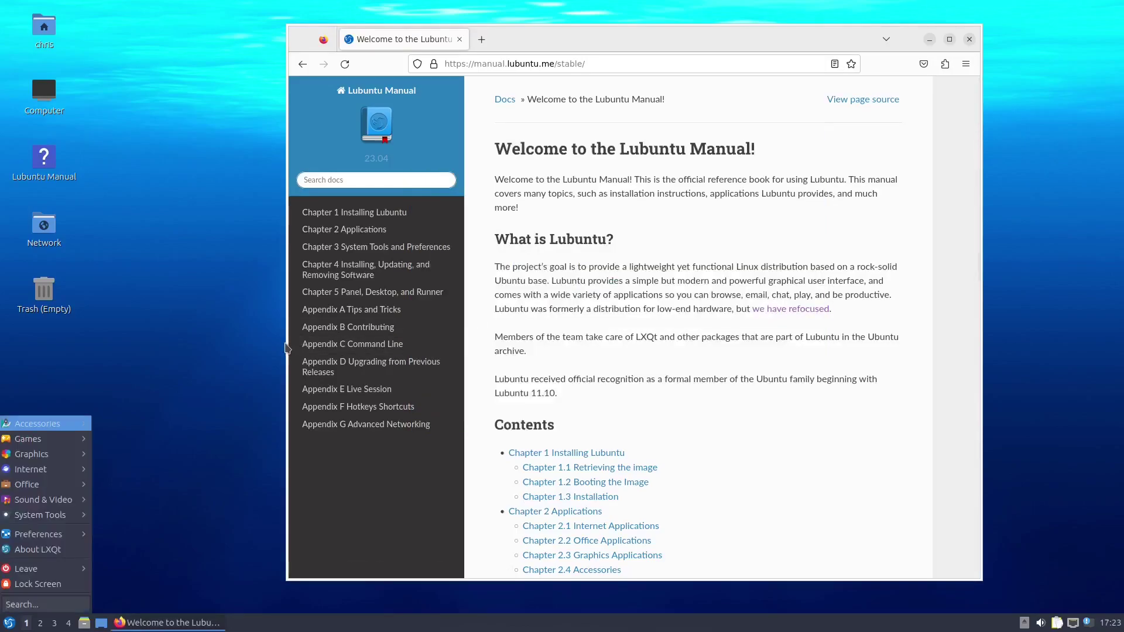
pyautogui.press('Right')
pyautogui.press('Down')
pyautogui.press('Down')
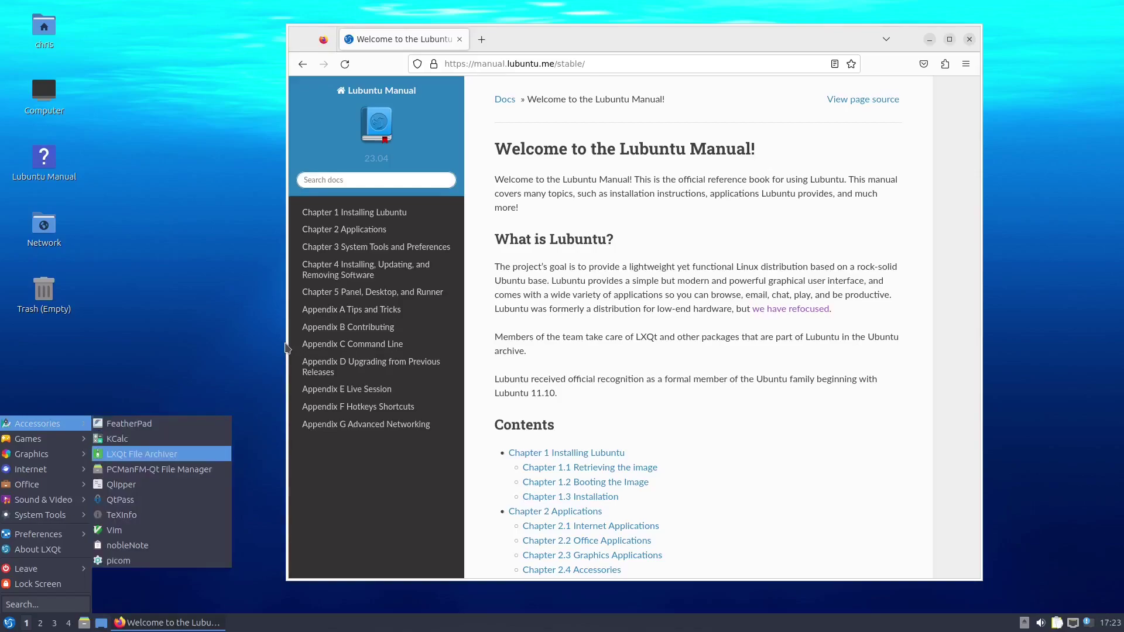
pyautogui.press('Down')
pyautogui.press('Return')
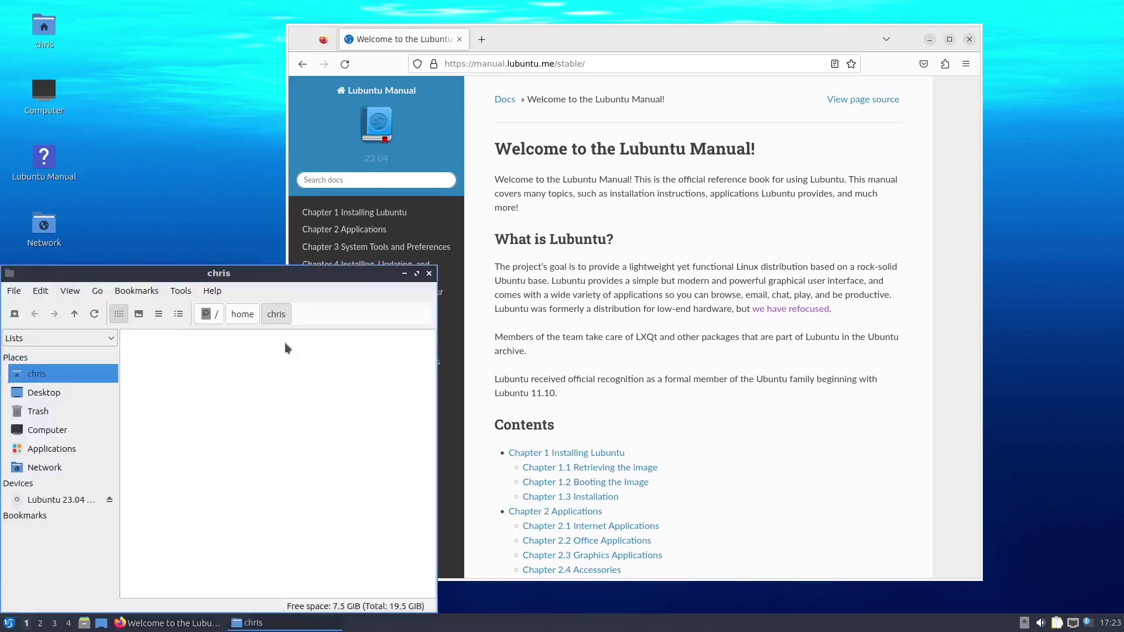
pyautogui.moveTo(304, 263); pyautogui.dragTo(465, 98)
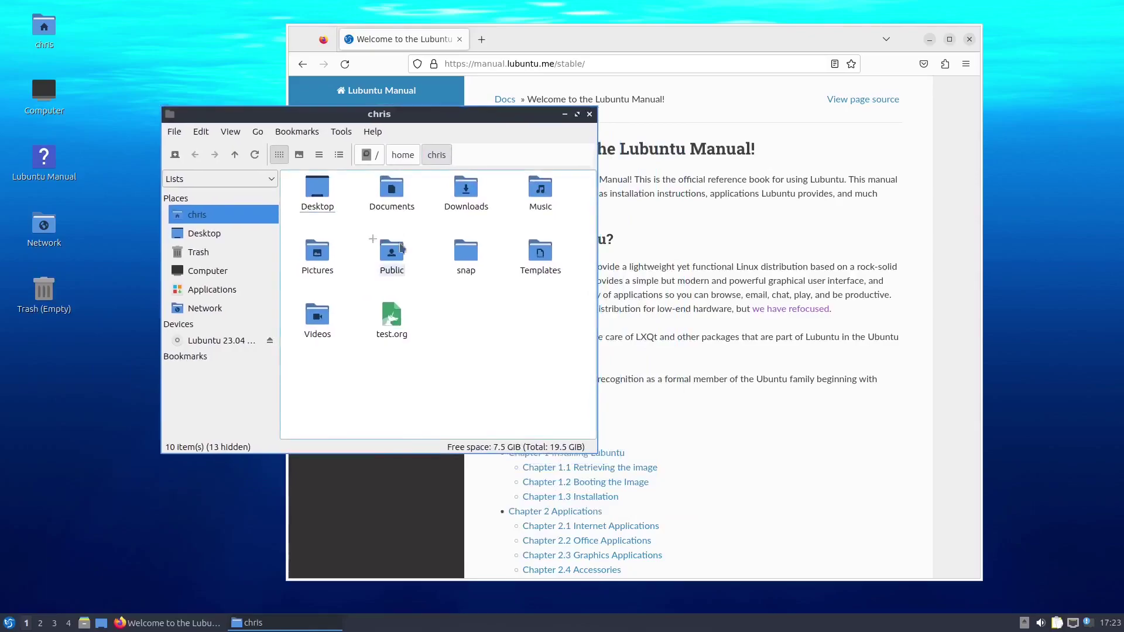
# - Browse the Public and snap folders, eject the Lubuntu 23.04 medium, and close the file manager
pyautogui.doubleClick(391, 252)
pyautogui.click(195, 154)
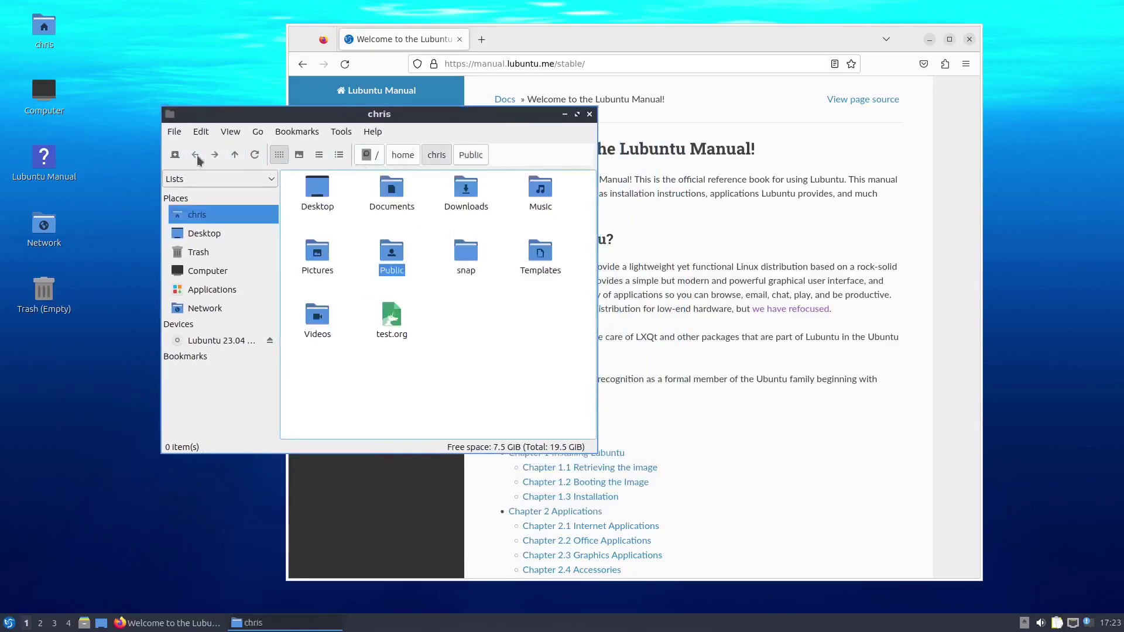
pyautogui.doubleClick(462, 251)
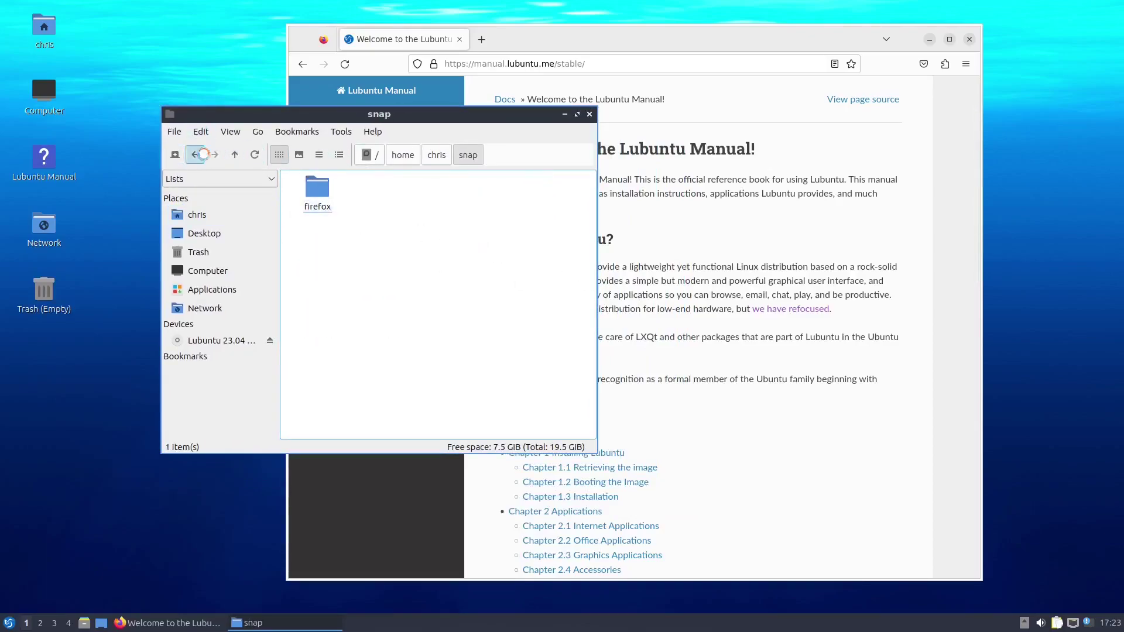
pyautogui.click(195, 155)
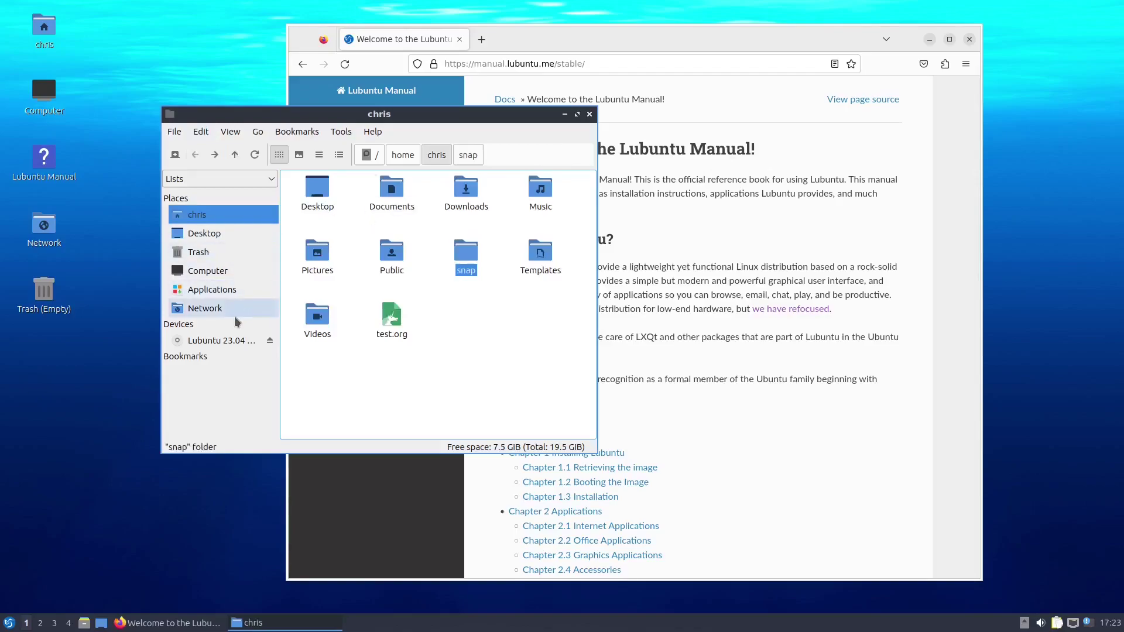
pyautogui.click(272, 342)
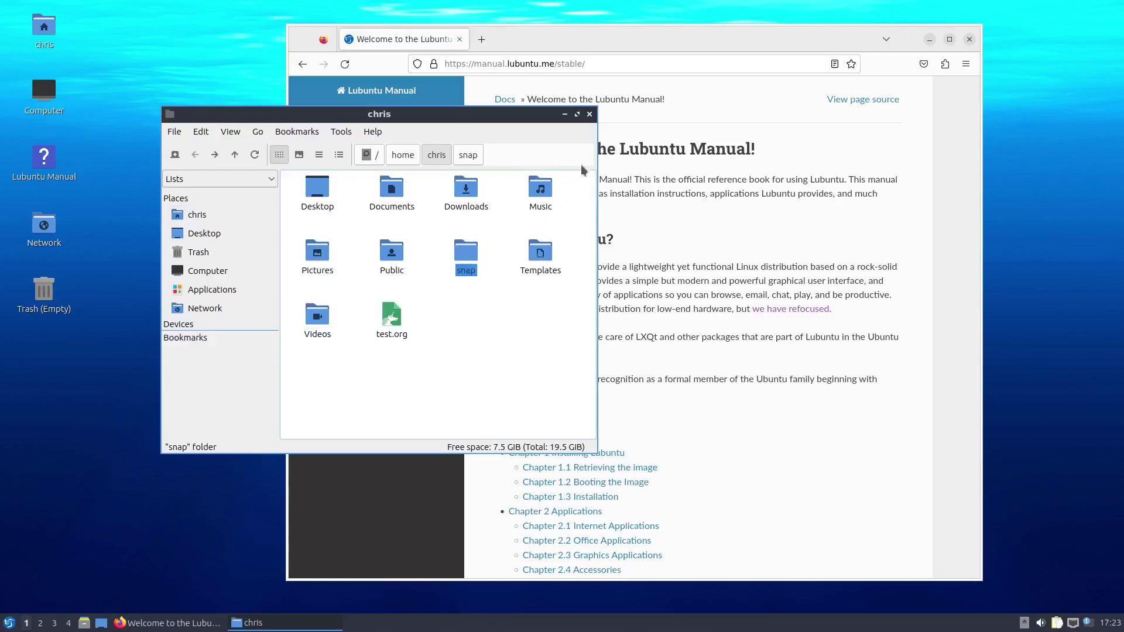
pyautogui.click(589, 113)
# - Bring up the application menu's Accessories submenu again
pyautogui.press('super')
pyautogui.press('Right')
pyautogui.press('Down')
pyautogui.press('Down')
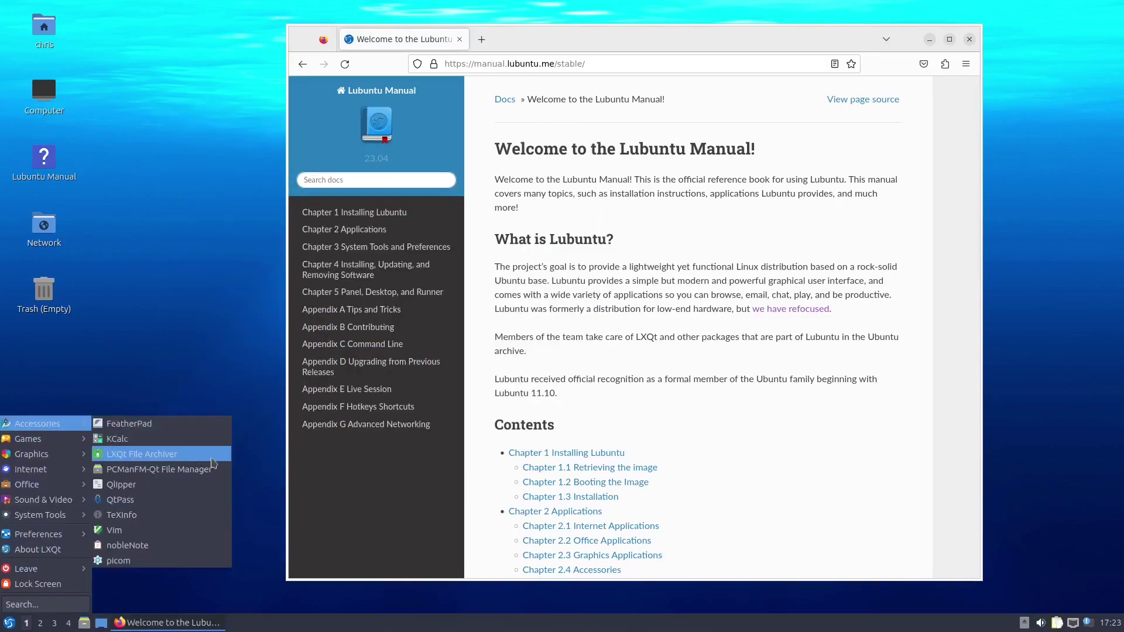
# - Launch TeXInfo, open the Emacs manual, and maximize the terminal window
pyautogui.click(183, 520)
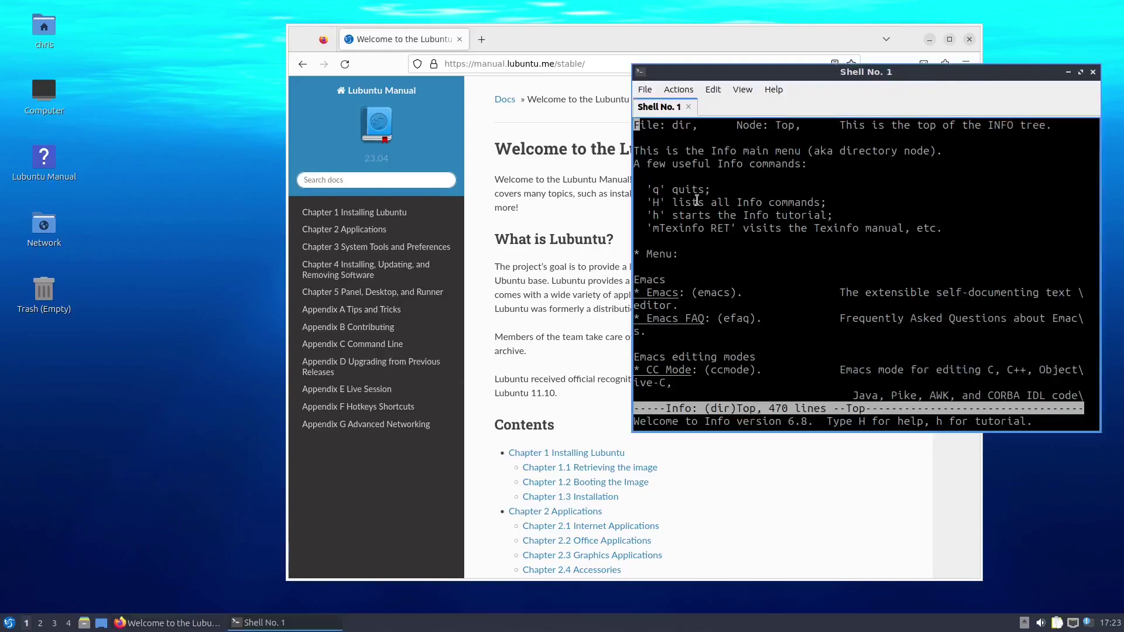
pyautogui.press('Down')
pyautogui.press('Down')
pyautogui.press('Down')
pyautogui.press('Down')
pyautogui.press('Down')
pyautogui.press('Down')
pyautogui.press('Down')
pyautogui.press('Down')
pyautogui.press('Down')
pyautogui.press('Down')
pyautogui.press('Down')
pyautogui.press('Down')
pyautogui.press('Down')
pyautogui.press('Down')
pyautogui.press('Down')
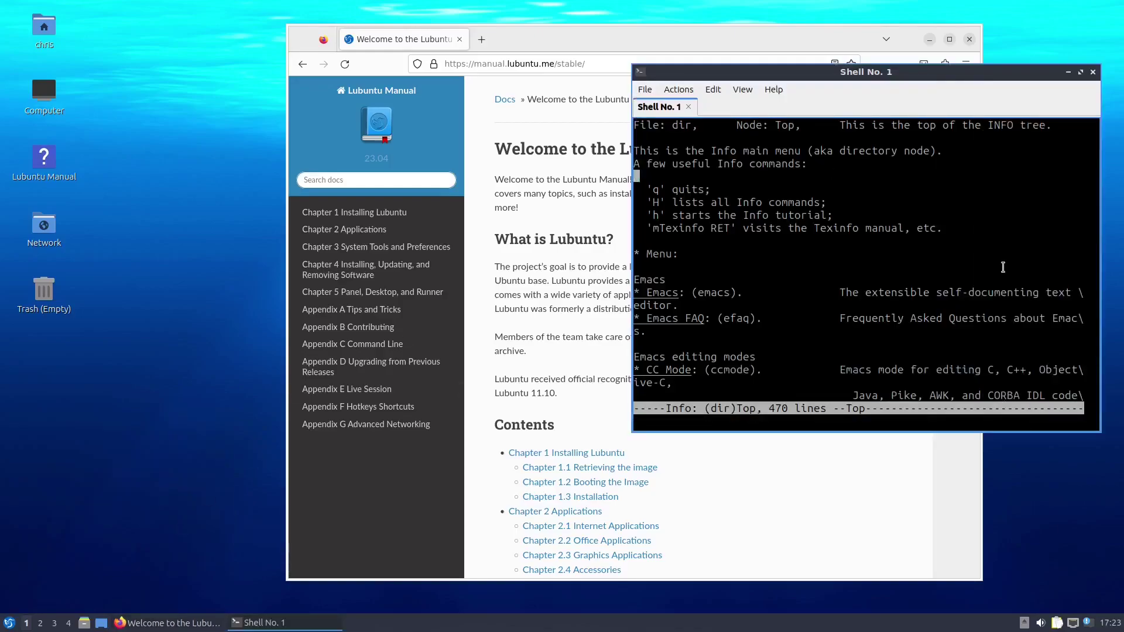
pyautogui.press('Up')
pyautogui.press('Return')
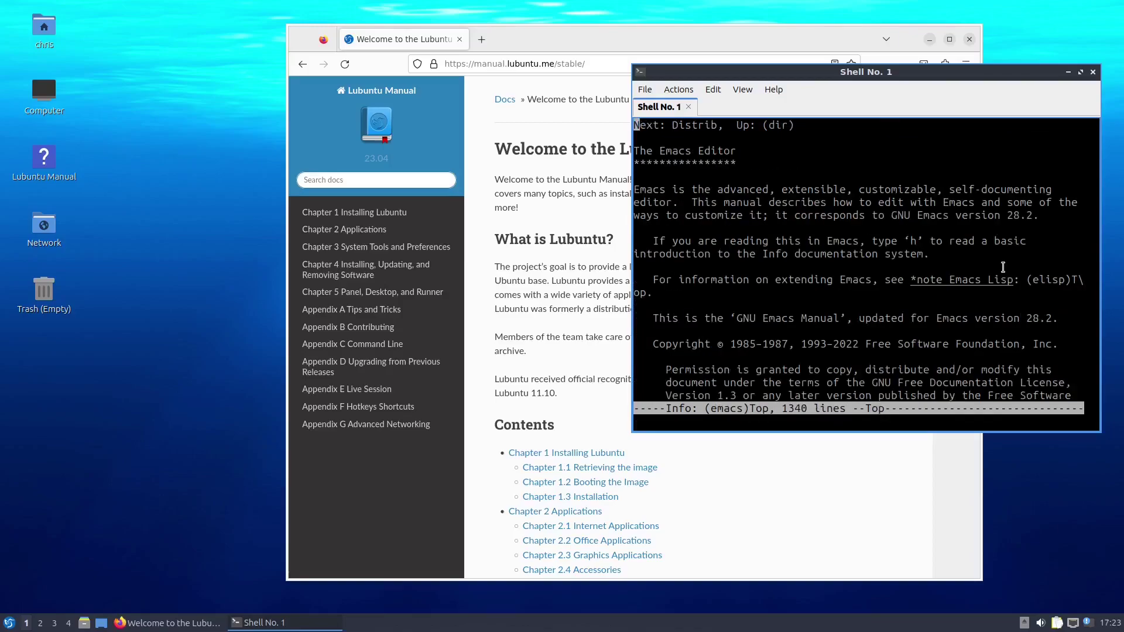
pyautogui.doubleClick(965, 73)
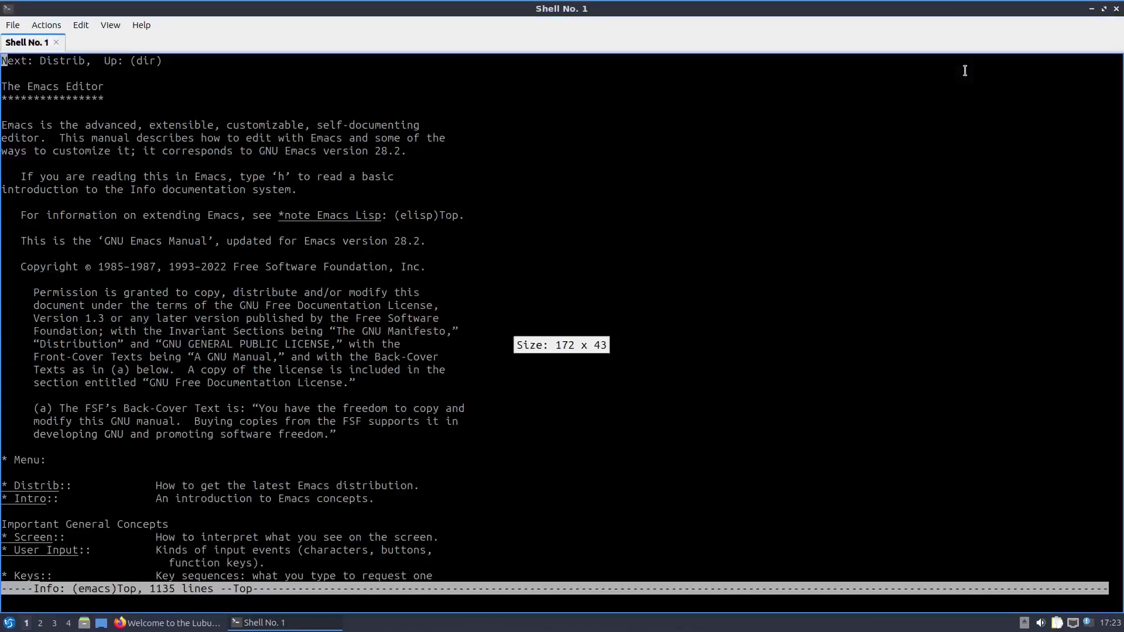
# - Browse to Shell > 38.1 Single Shell Commands, then exit the terminal confirming Yes
pyautogui.press('pagedown')
pyautogui.press('pagedown')
pyautogui.press('Down')
pyautogui.press('Down')
pyautogui.press('Down')
pyautogui.press('Down')
pyautogui.press('Down')
pyautogui.press('Down')
pyautogui.press('Down')
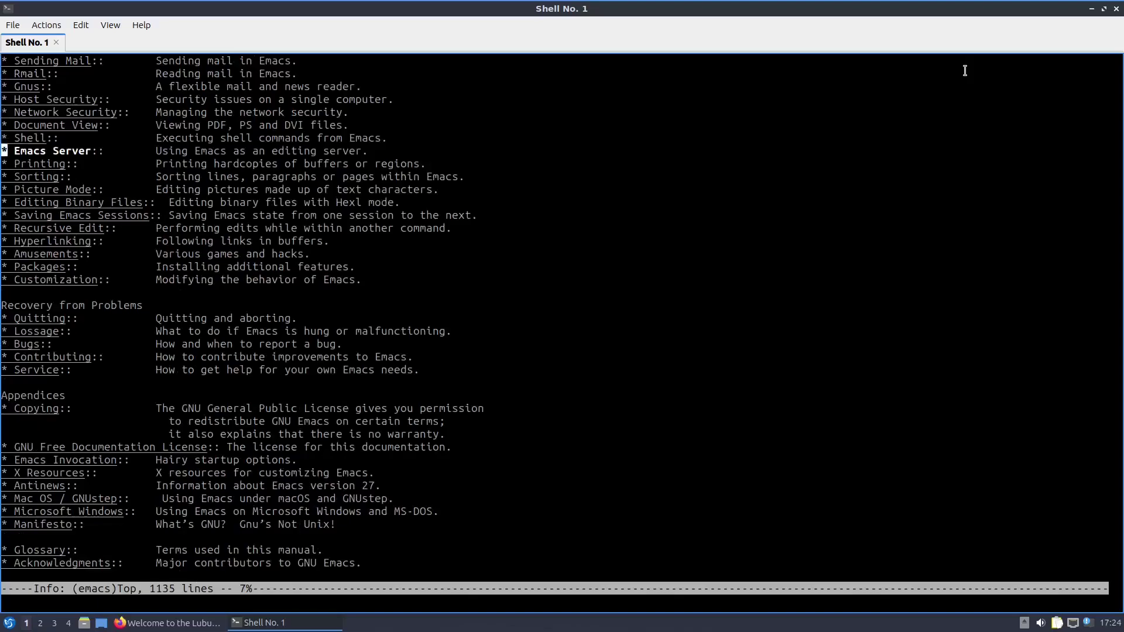
pyautogui.press('Up')
pyautogui.press('Return')
pyautogui.press('pagedown')
pyautogui.press('pagedown')
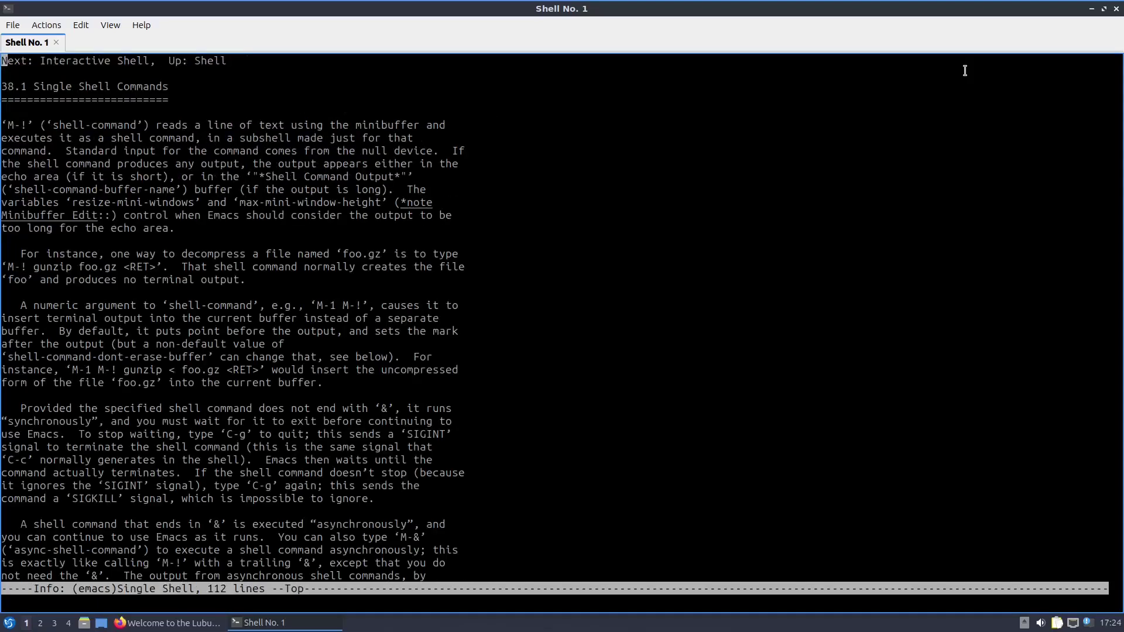
pyautogui.click(1116, 8)
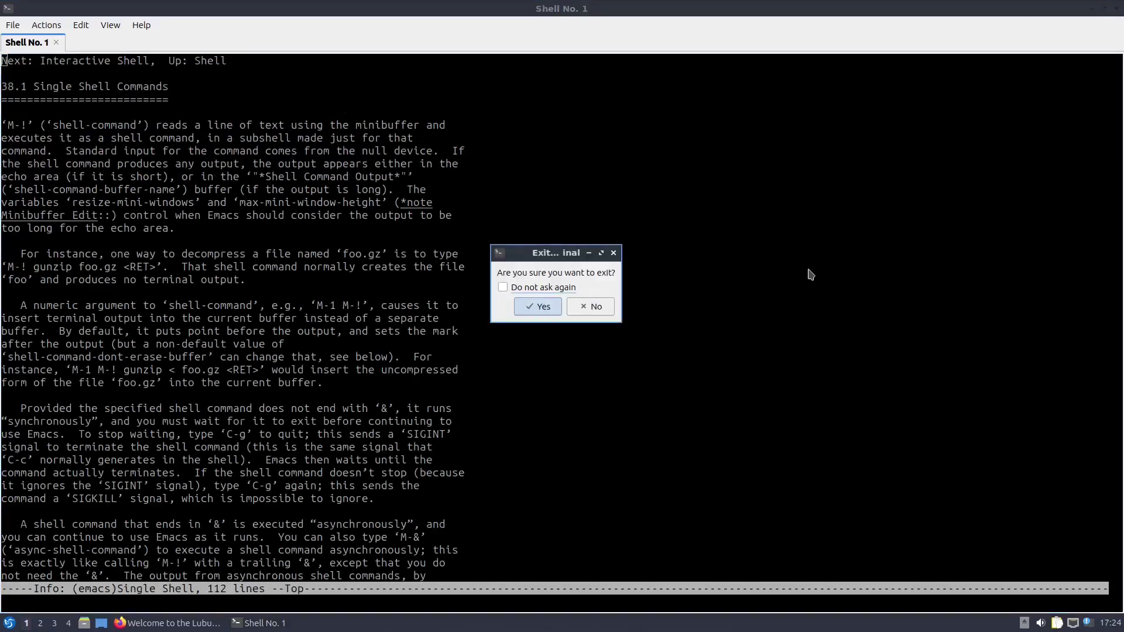
pyautogui.click(541, 306)
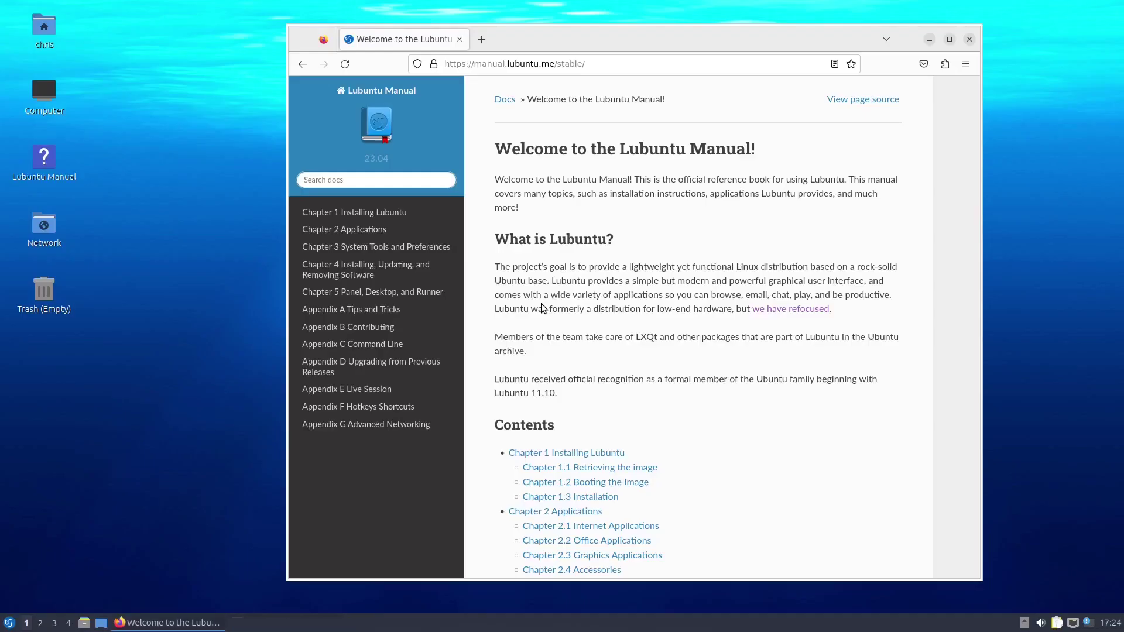
# - Launch Vim from the Accessories menu
pyautogui.click(6, 621)
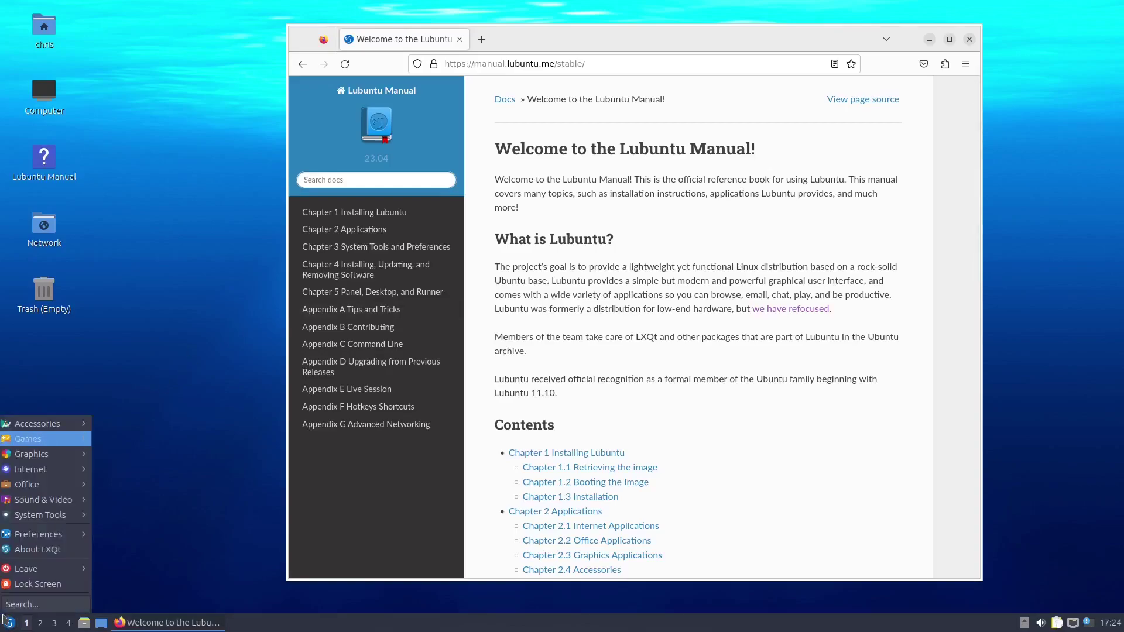
pyautogui.press('Up')
pyautogui.press('Right')
pyautogui.press('Down')
pyautogui.press('Down')
pyautogui.press('Down')
pyautogui.press('Down')
pyautogui.press('Down')
pyautogui.press('Down')
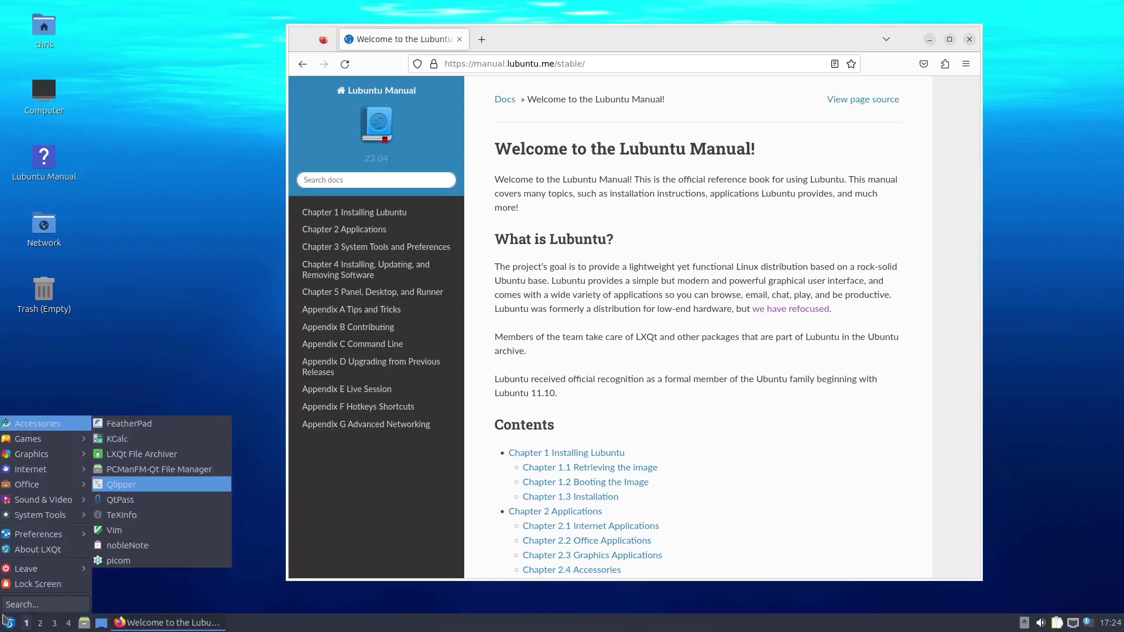
pyautogui.press('Down')
pyautogui.press('Return')
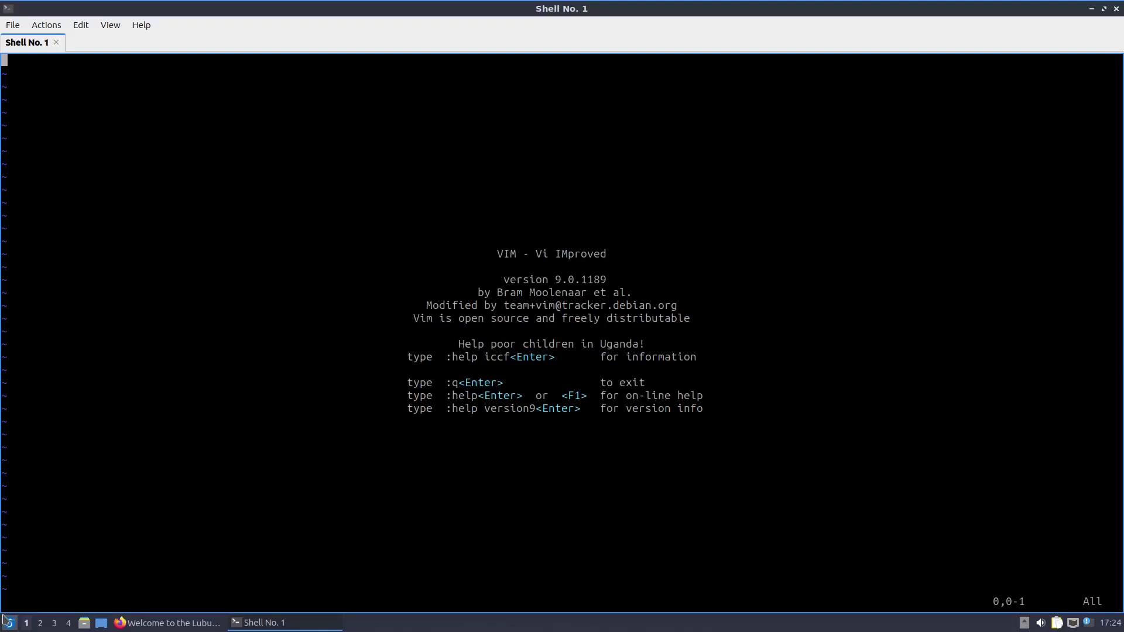
# - Enter insert mode, write 'asdlfjalskjf' and 'lkjALKJ' lines, then quit Vim with :q
pyautogui.write('i')
pyautogui.write('asdlfjalskjf')
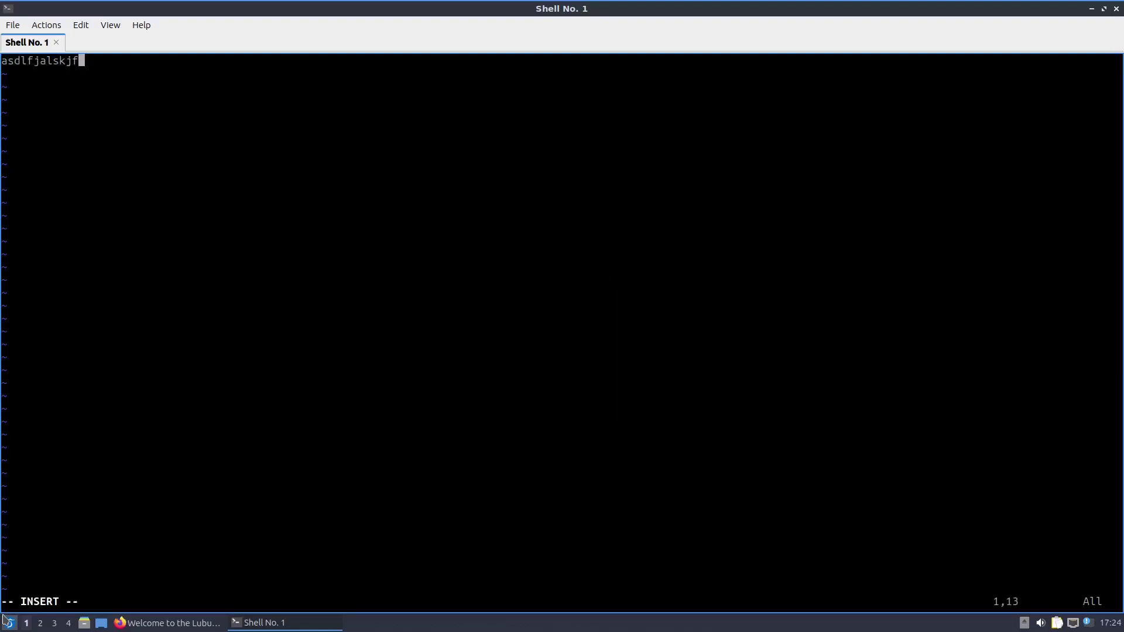
pyautogui.press('Return')
pyautogui.press('Return')
pyautogui.write('lkjALKJ')
pyautogui.press('Escape')
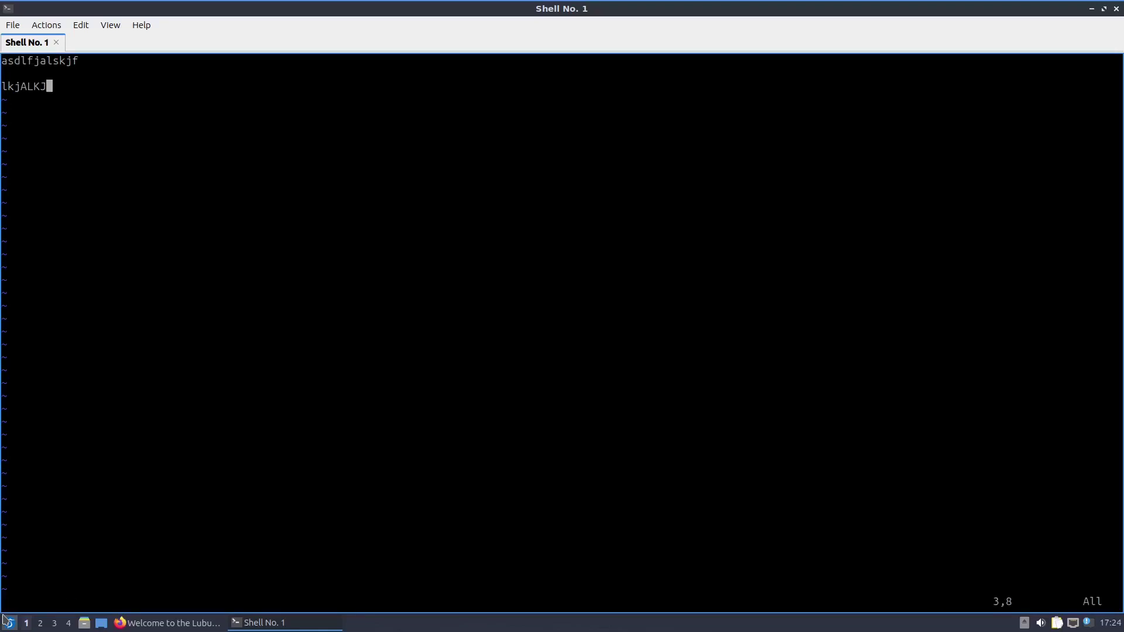
pyautogui.press('k')
pyautogui.press(':')
pyautogui.write('q!')
pyautogui.press('Return')
# - Launch nobleNote from the Accessories menu
pyautogui.click(8, 622)
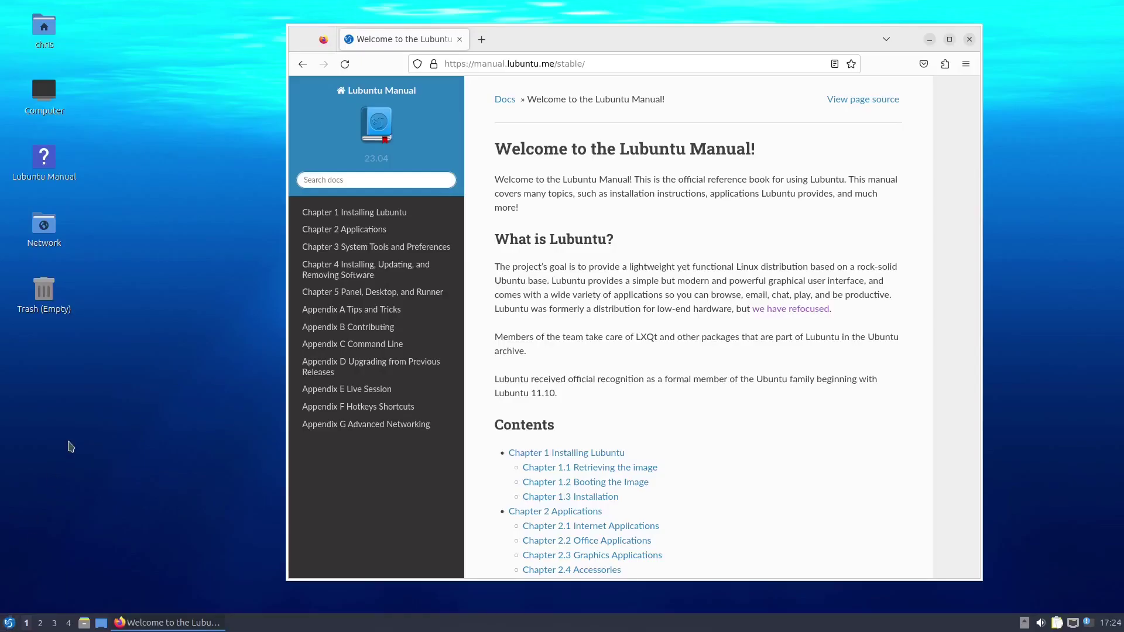
pyautogui.press('Right')
pyautogui.press('Down')
pyautogui.press('Down')
pyautogui.press('Down')
pyautogui.press('Down')
pyautogui.press('Down')
pyautogui.press('Down')
pyautogui.press('Down')
pyautogui.press('Down')
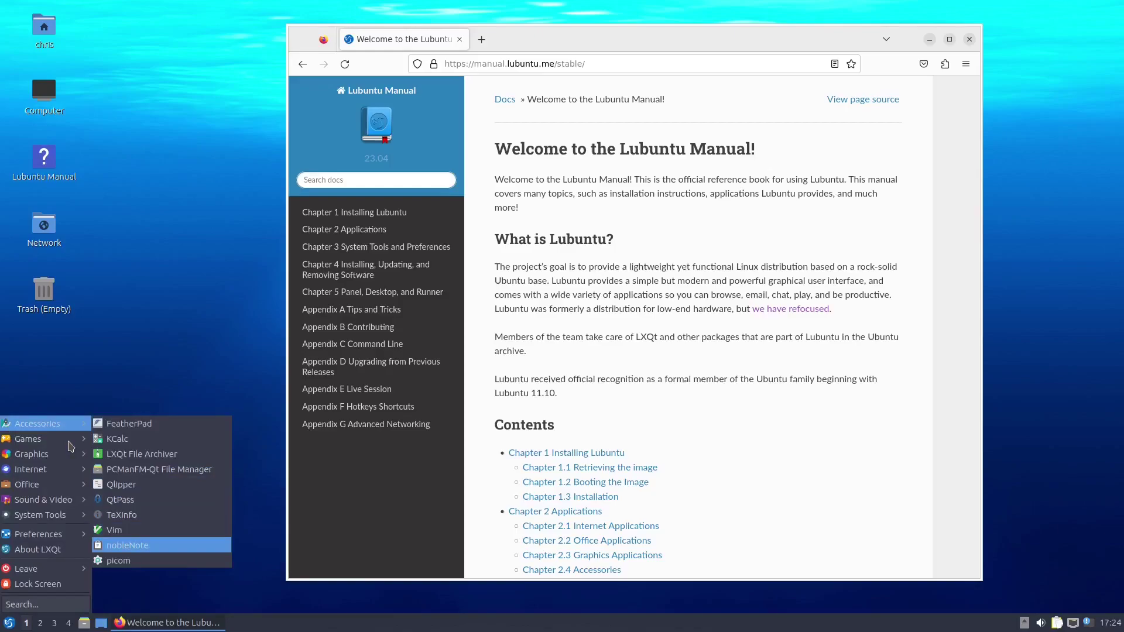
pyautogui.press('Return')
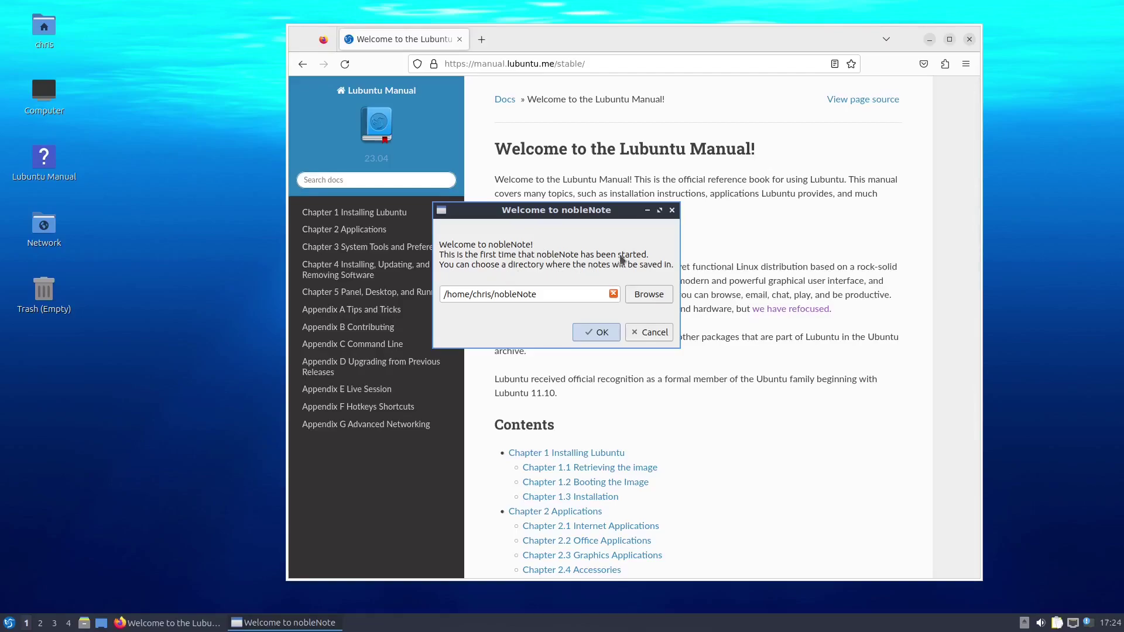
# - Close Firefox, accept nobleNote's default notes folder, and enlarge the nobleNote window
pyautogui.click(971, 39)
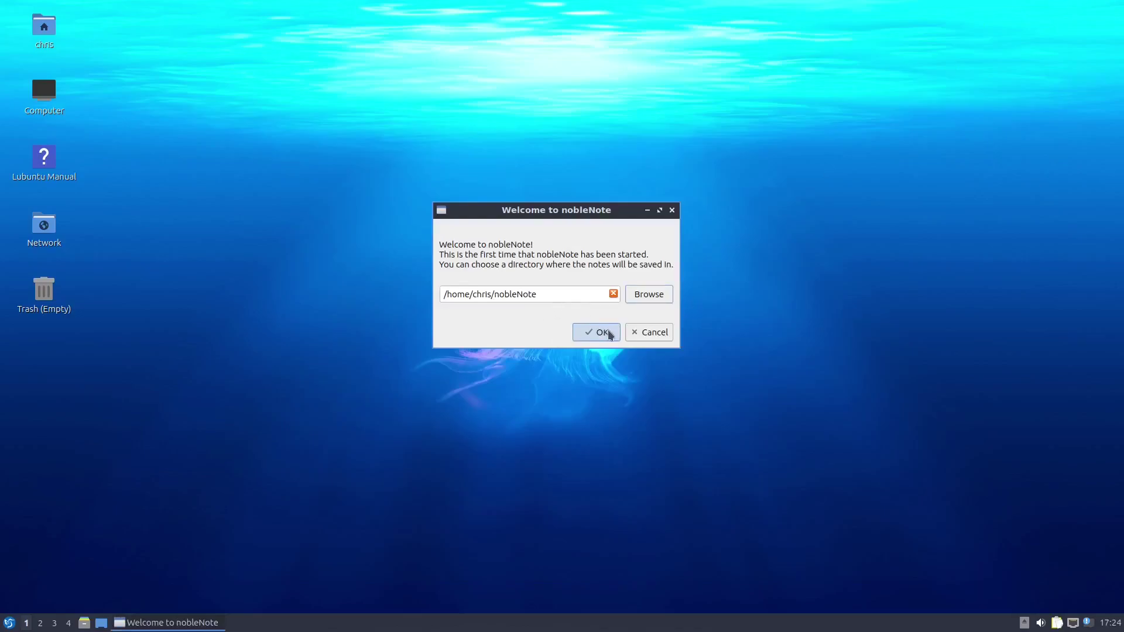
pyautogui.click(602, 328)
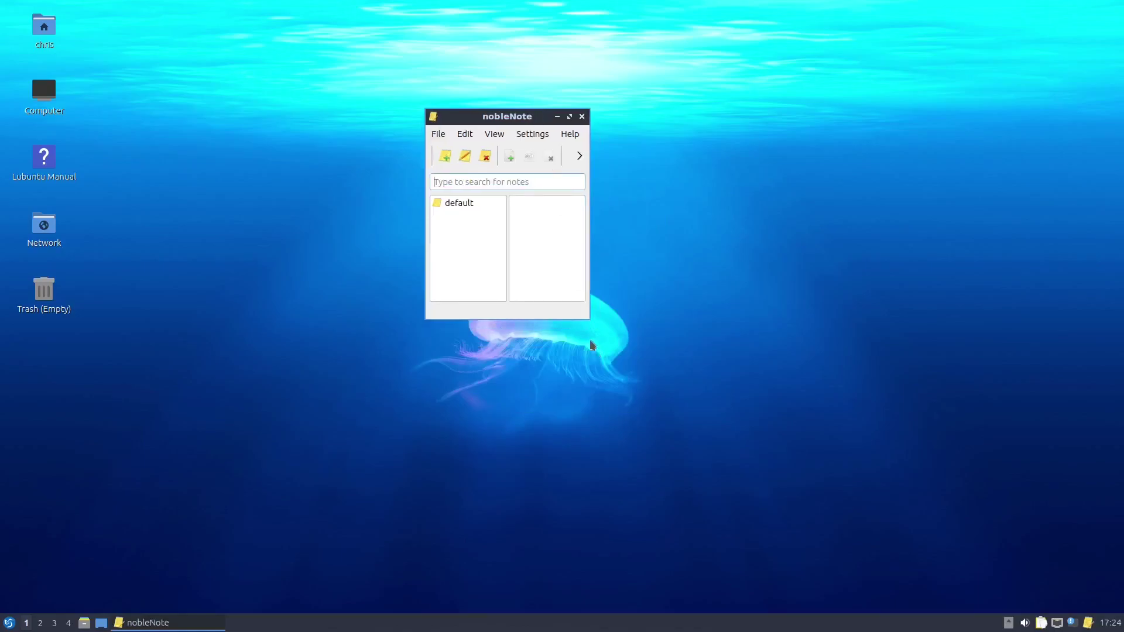
pyautogui.moveTo(591, 321); pyautogui.dragTo(777, 434)
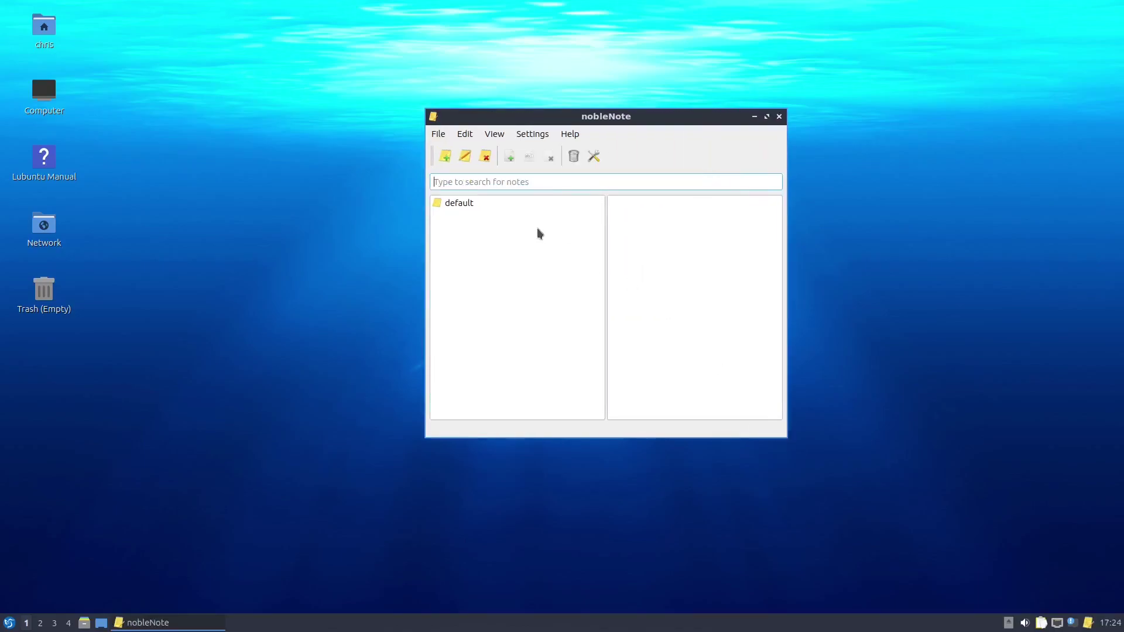
# - Create a new notebook named 'test' alongside default
pyautogui.click(484, 209)
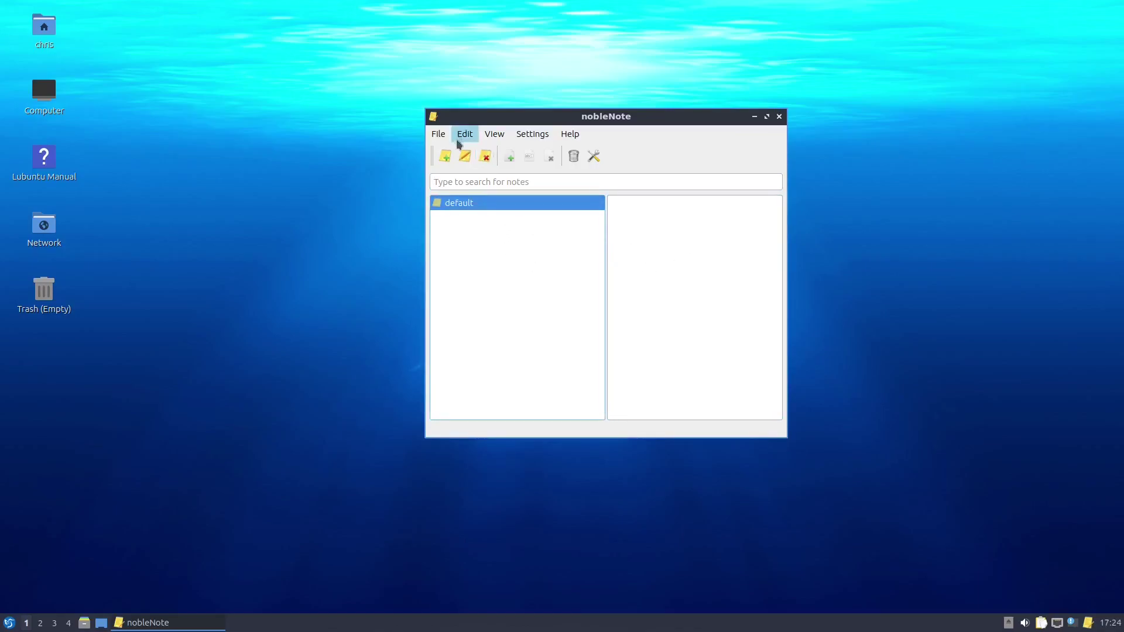
pyautogui.click(445, 155)
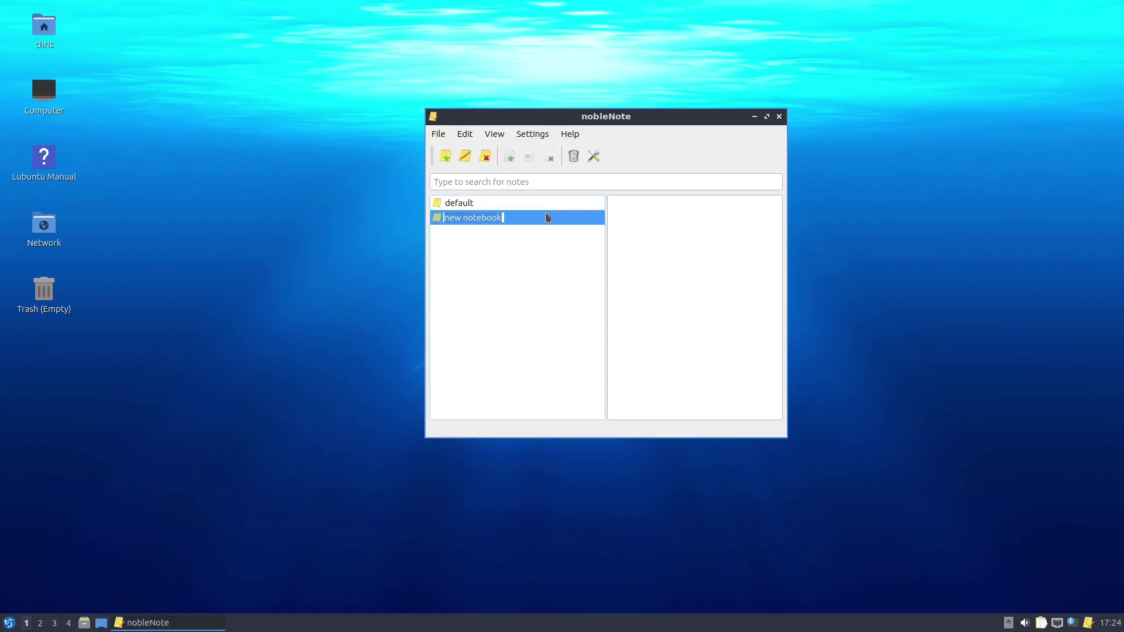
pyautogui.write('test')
pyautogui.press('Return')
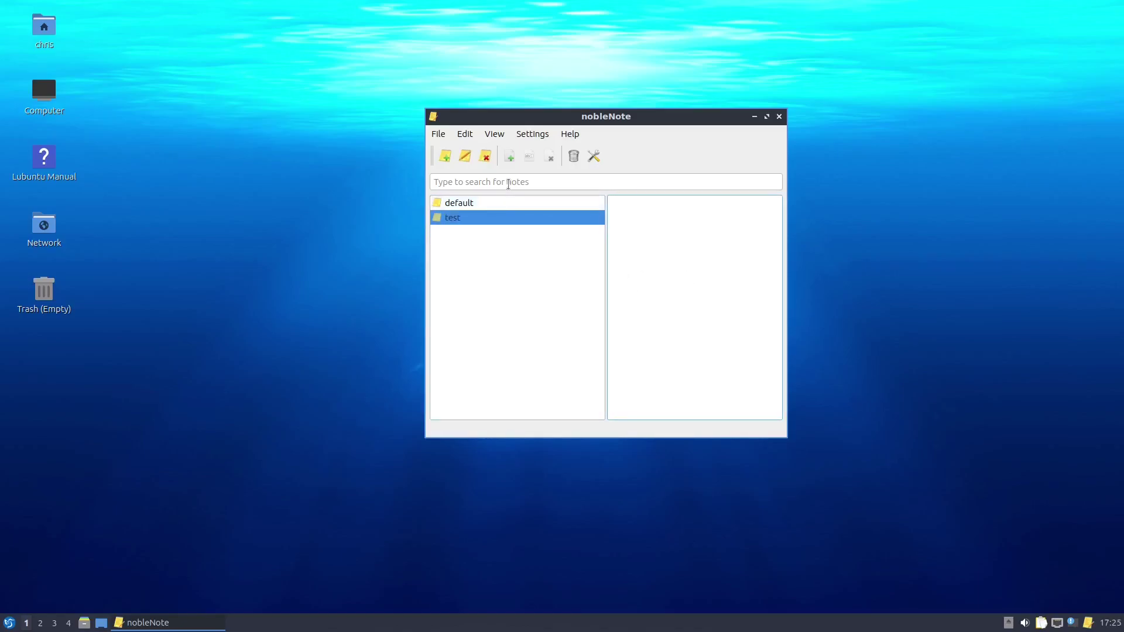
# - Try the search field, notebook rename and view options without changing anything
pyautogui.click(509, 181)
pyautogui.click(459, 220)
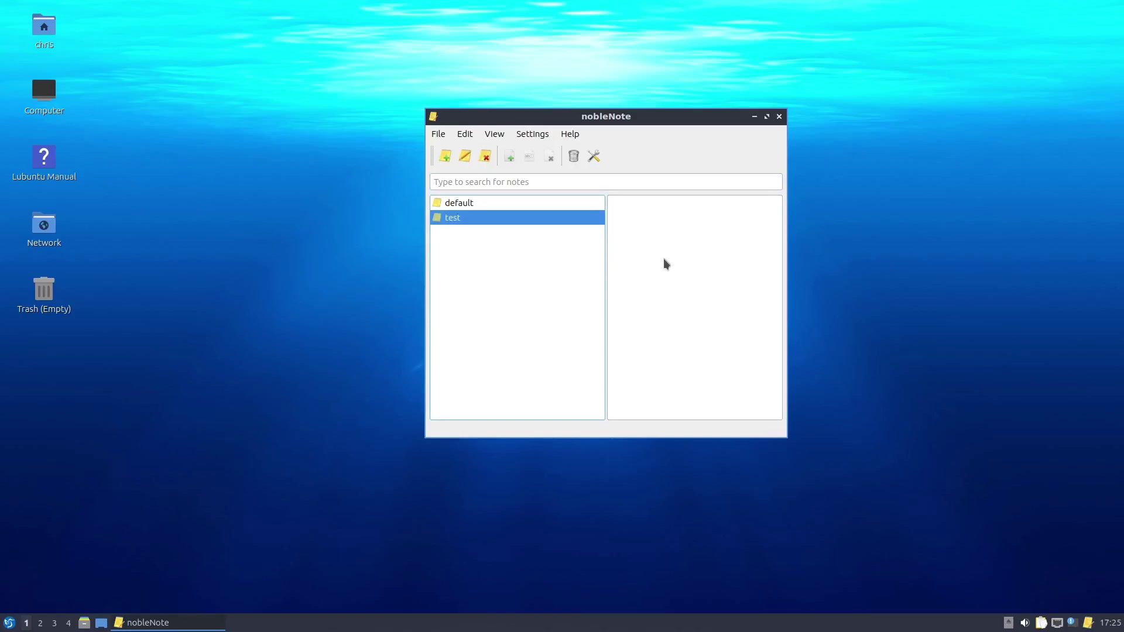
pyautogui.press('Tab')
pyautogui.press('BackSpace')
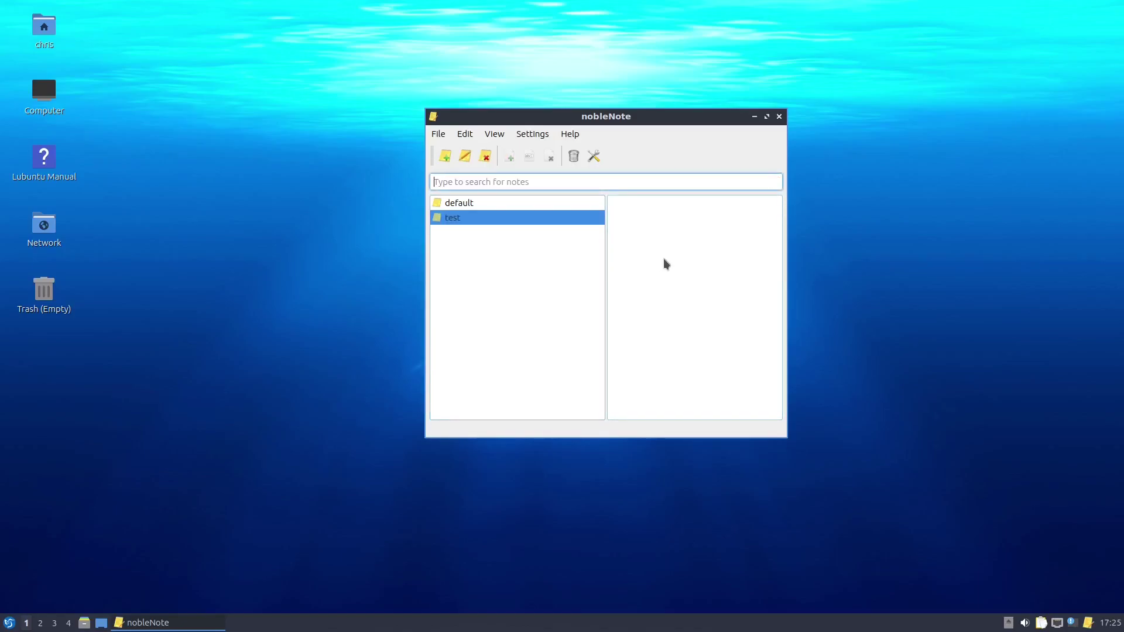
pyautogui.click(464, 155)
pyautogui.press('Return')
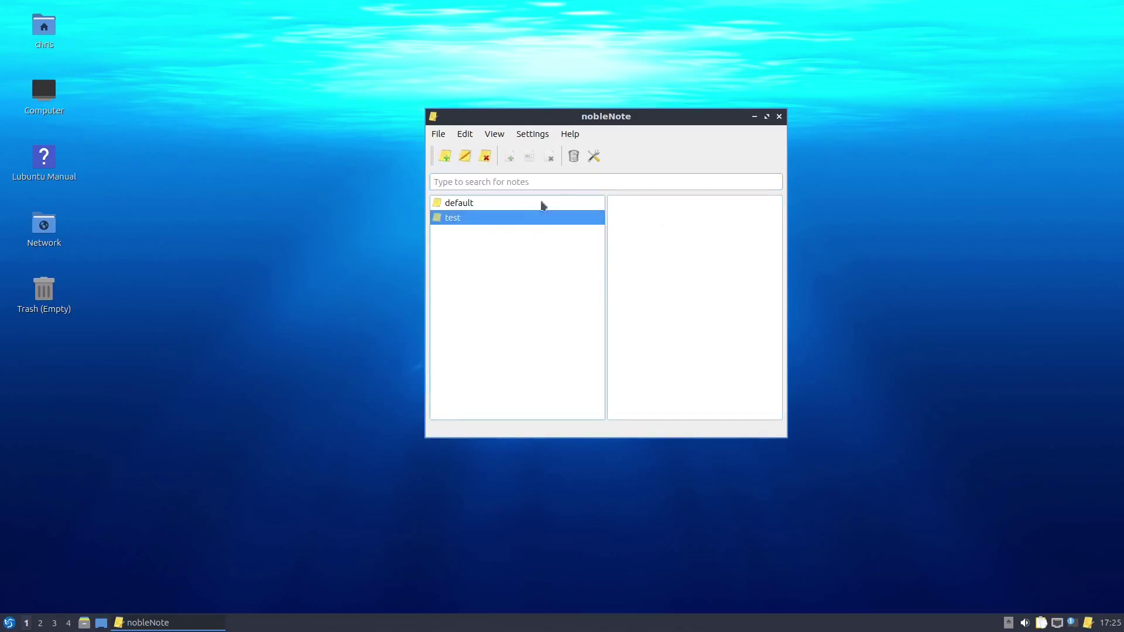
pyautogui.click(486, 137)
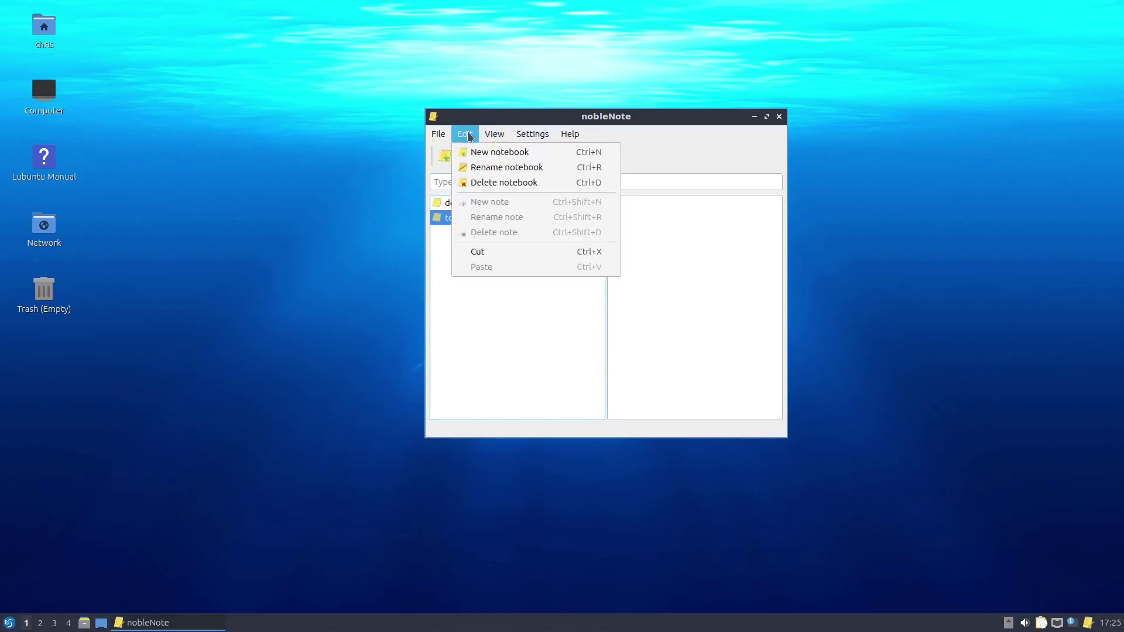
pyautogui.moveTo(462, 138)
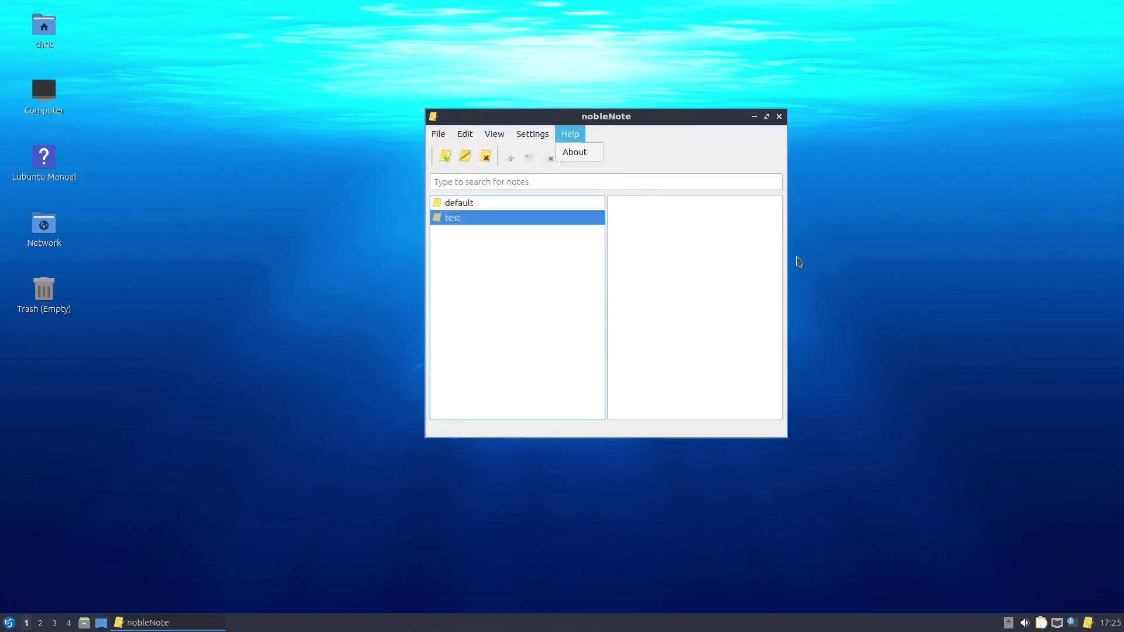
pyautogui.click(785, 267)
# - Close nobleNote and browse the Accessories and Games menu categories
pyautogui.click(779, 116)
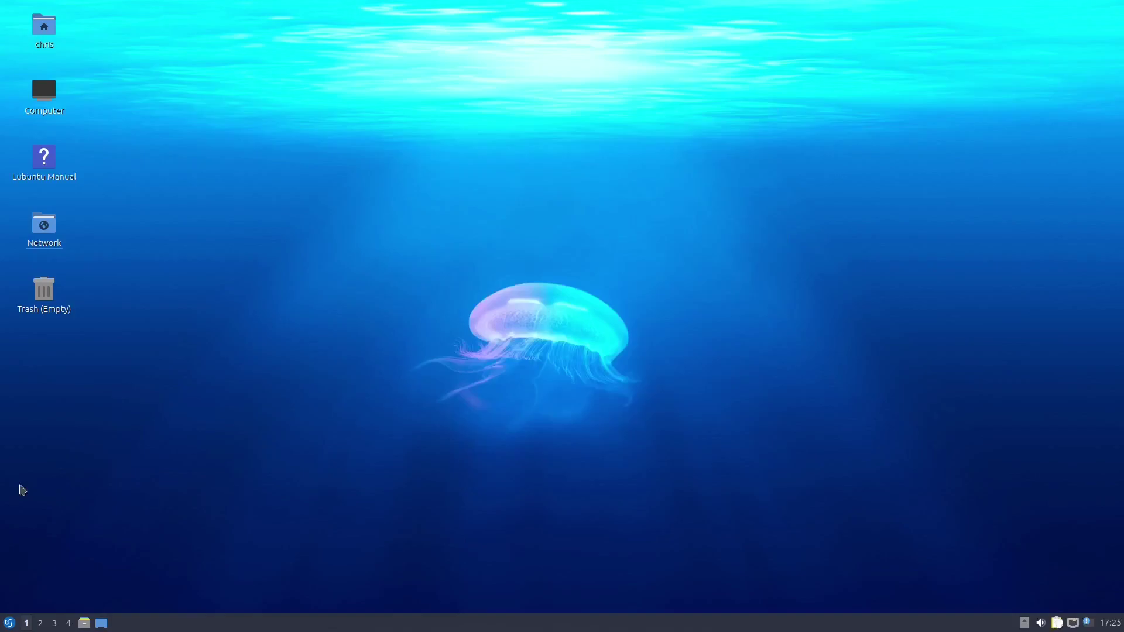
pyautogui.press('super')
pyautogui.press('Down')
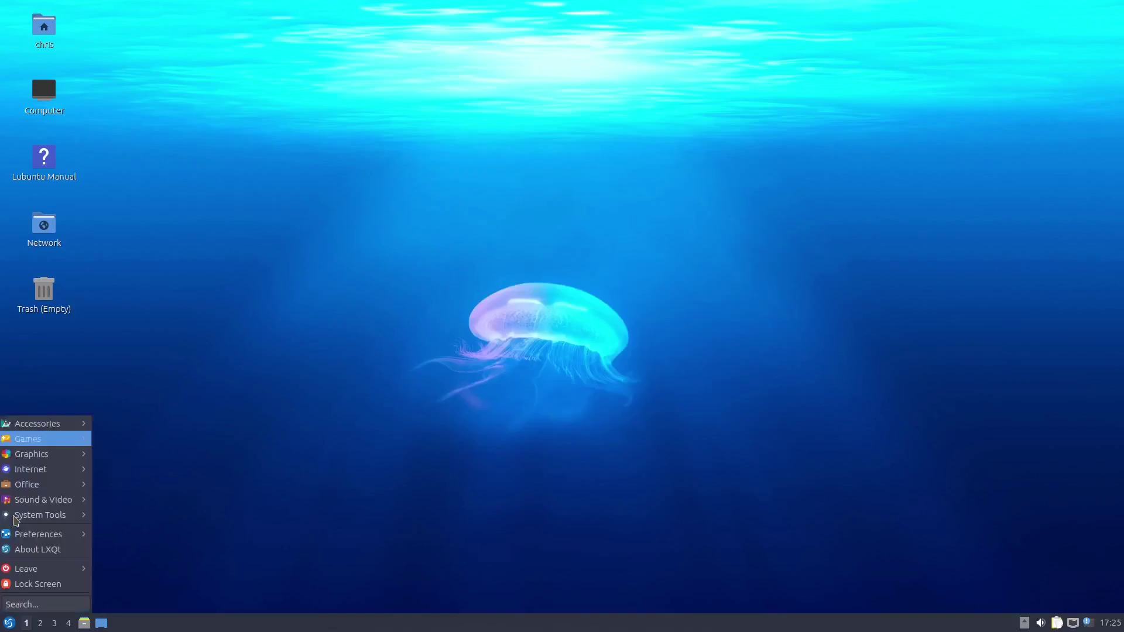
pyautogui.press('Up')
pyautogui.press('Right')
pyautogui.press('Down')
pyautogui.press('Down')
pyautogui.press('Down')
pyautogui.press('Down')
pyautogui.press('Down')
pyautogui.press('Down')
pyautogui.press('Left')
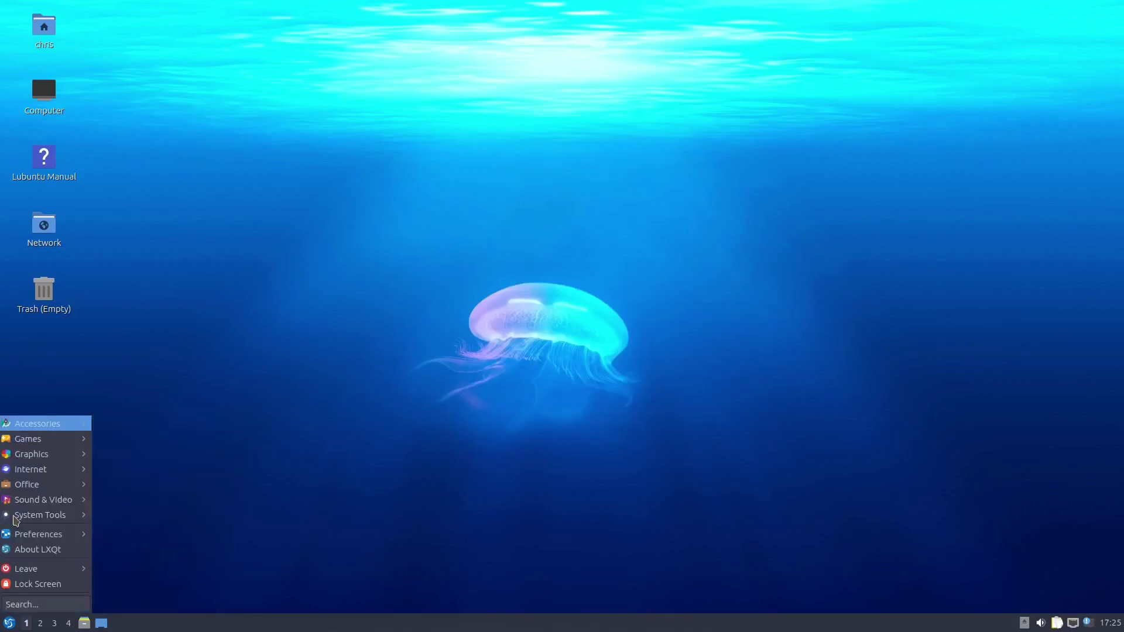
pyautogui.press('Down')
pyautogui.press('Right')
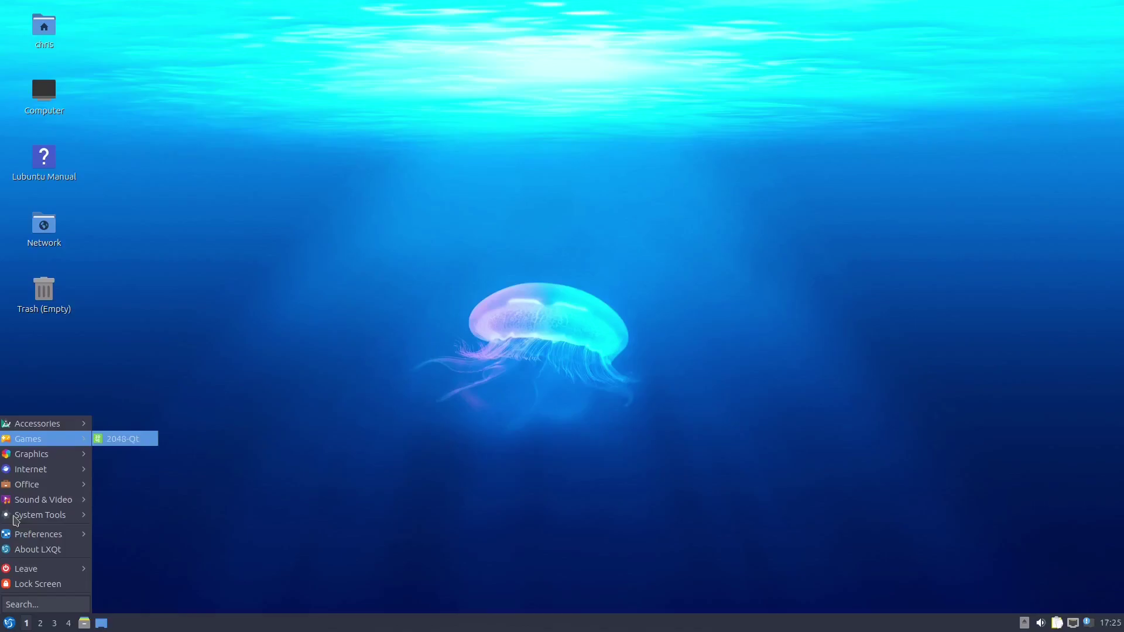
# - Launch Skanlite from Graphics, move its dialog left, and cancel the scanner search
pyautogui.press('Left')
pyautogui.press('Down')
pyautogui.press('Right')
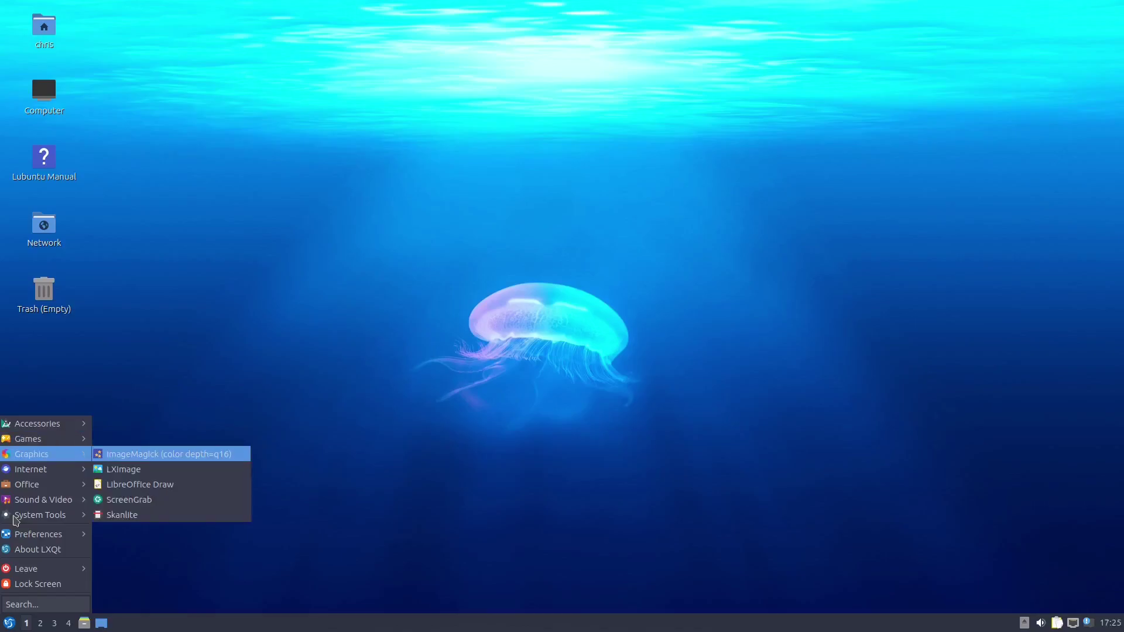
pyautogui.press('Down')
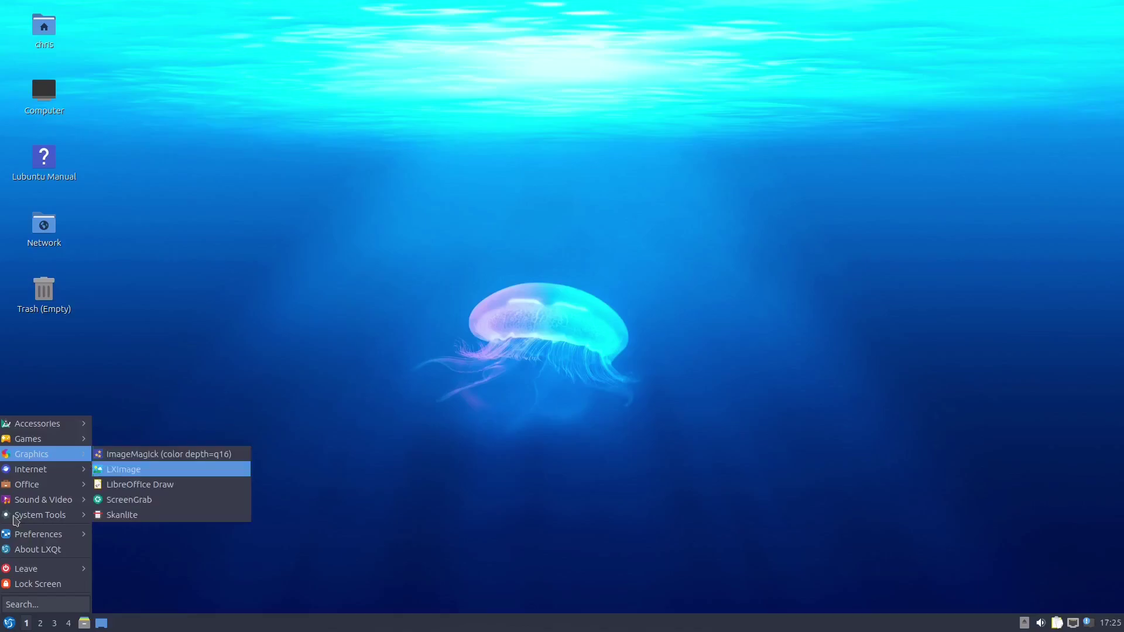
pyautogui.press('Down')
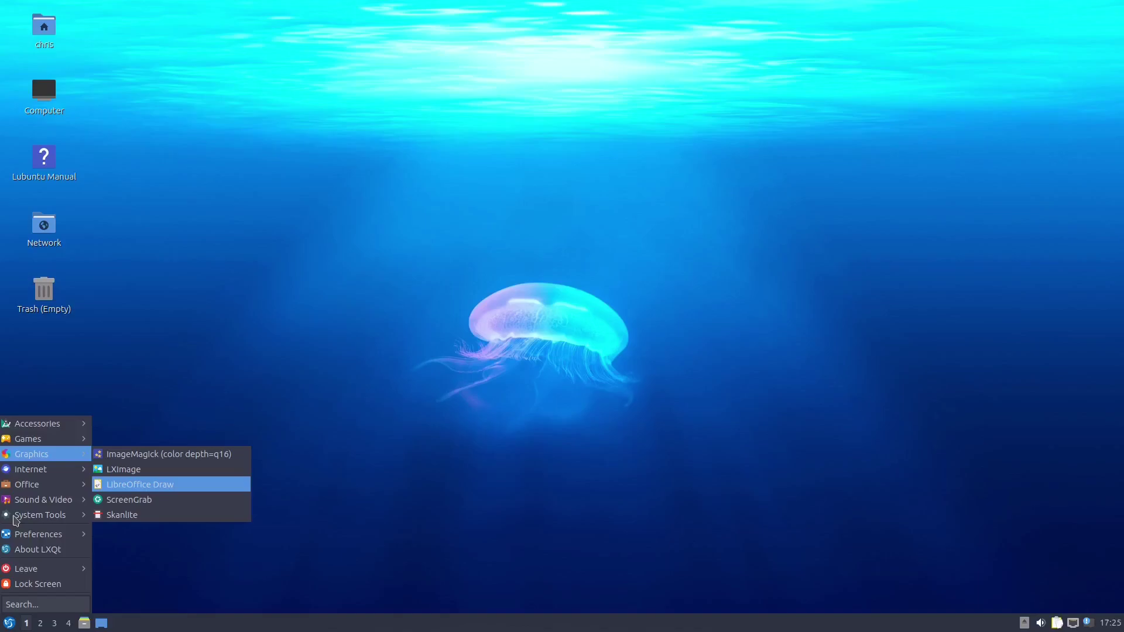
pyautogui.press('Down')
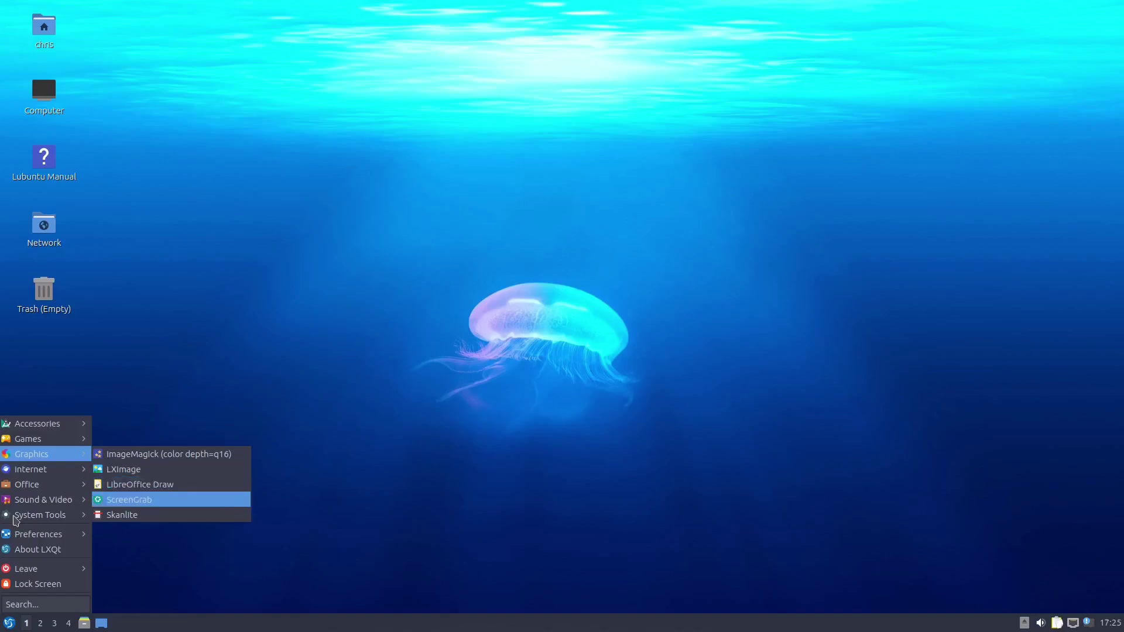
pyautogui.press('Up')
pyautogui.press('Down')
pyautogui.press('Down')
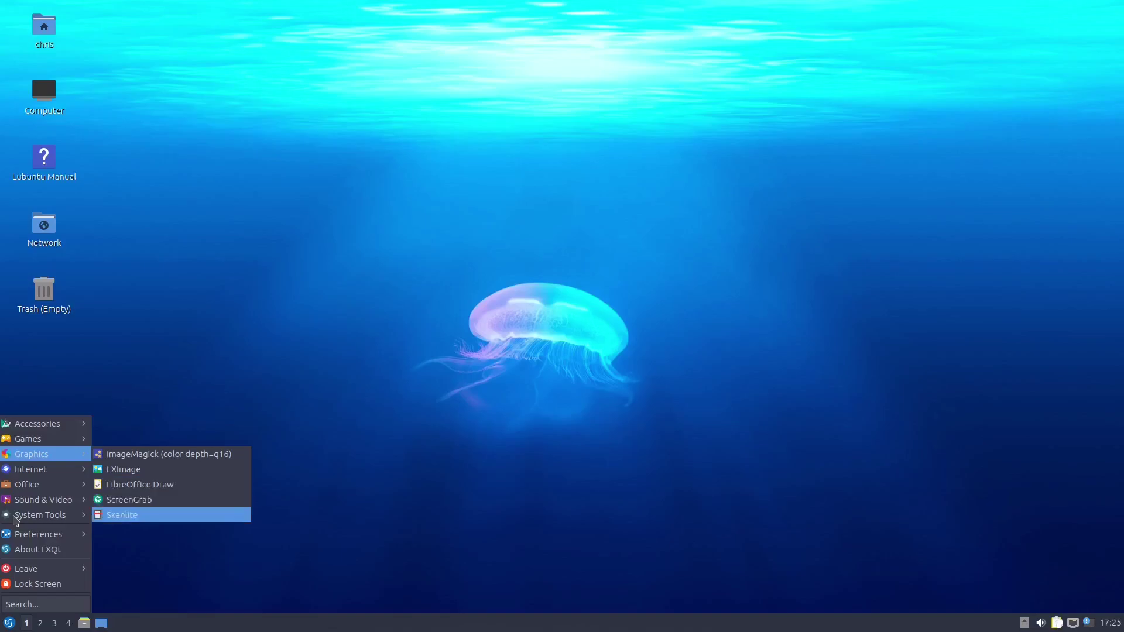
pyautogui.press('Return')
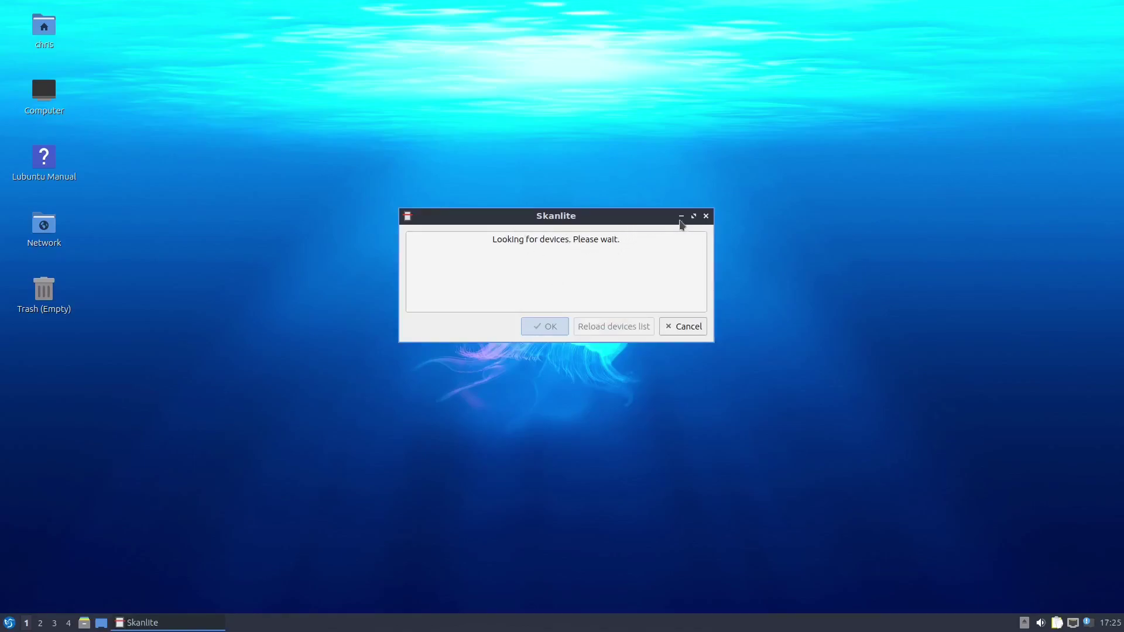
pyautogui.moveTo(545, 218); pyautogui.dragTo(453, 216)
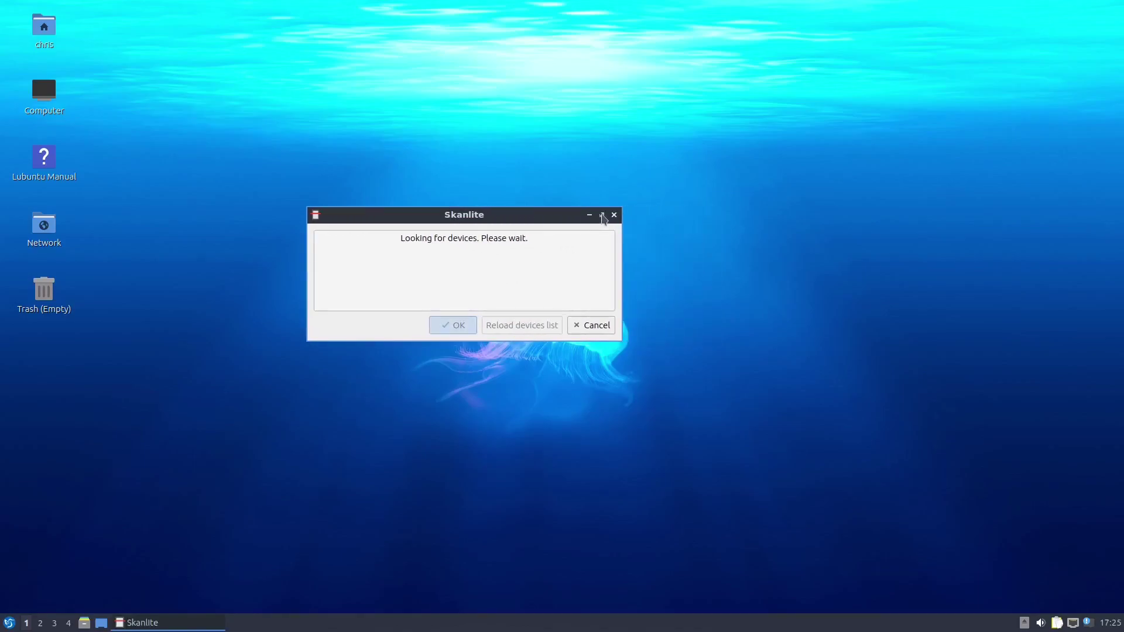
pyautogui.click(594, 331)
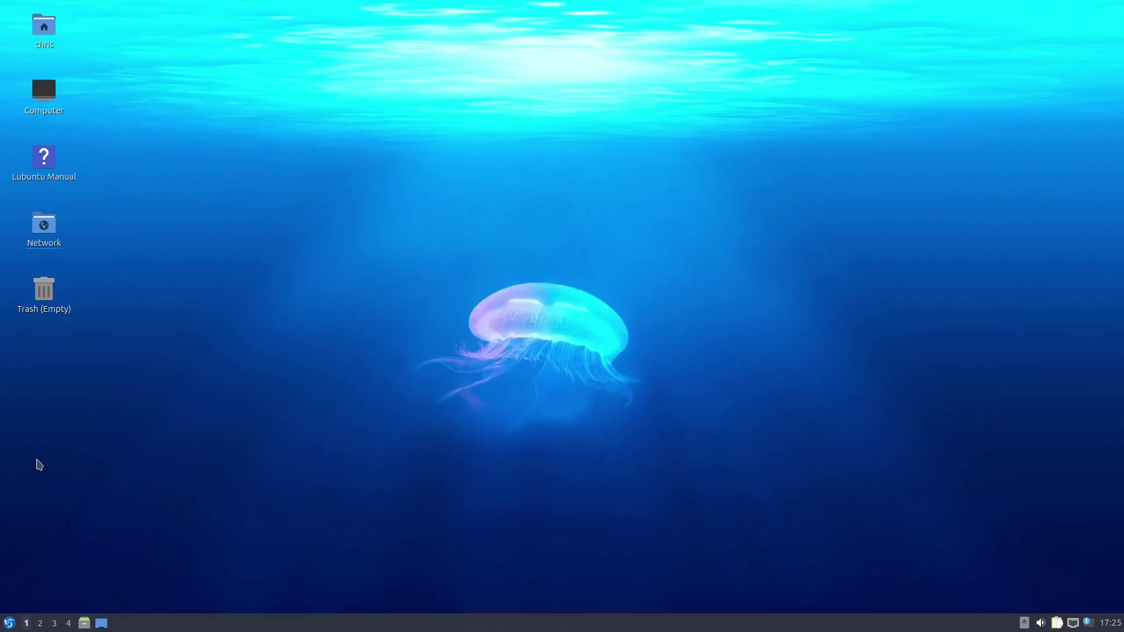
# - Browse the Internet and Office application categories in the LXQt menu
pyautogui.press('super')
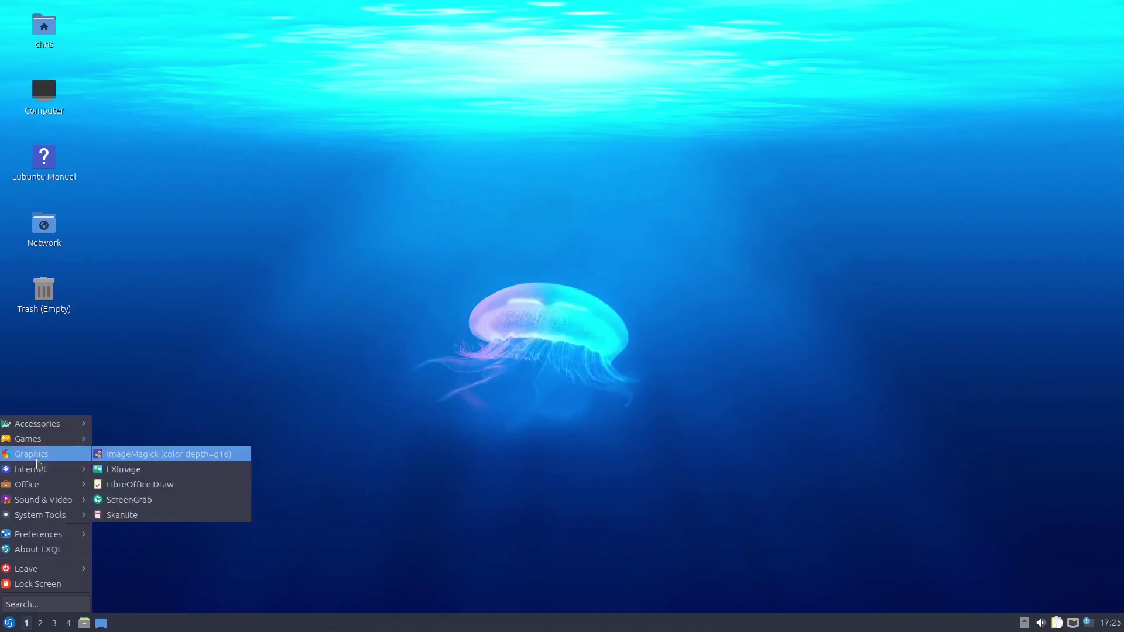
pyautogui.click(37, 463)
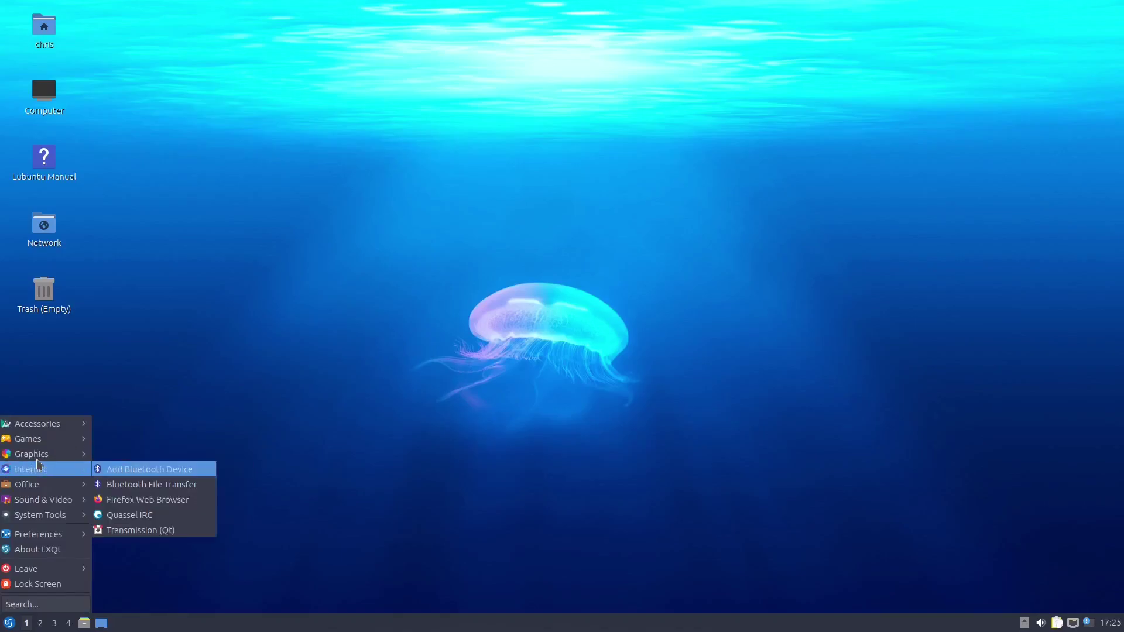
pyautogui.press('Down')
pyautogui.press('Down')
pyautogui.press('Down')
pyautogui.press('Down')
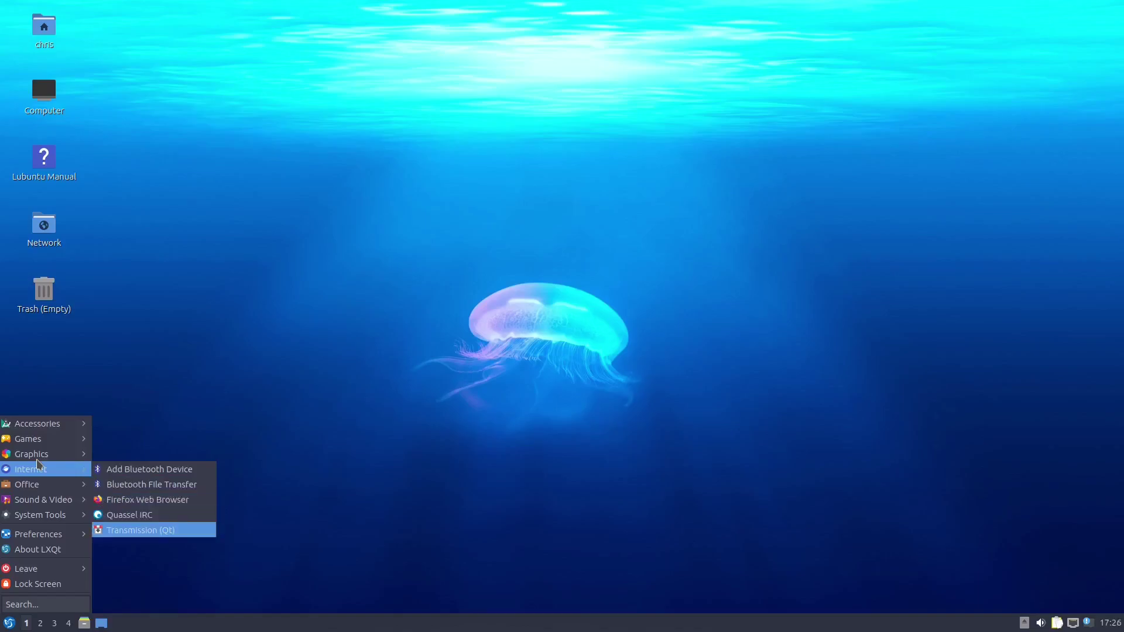
pyautogui.press('Left')
pyautogui.press('Down')
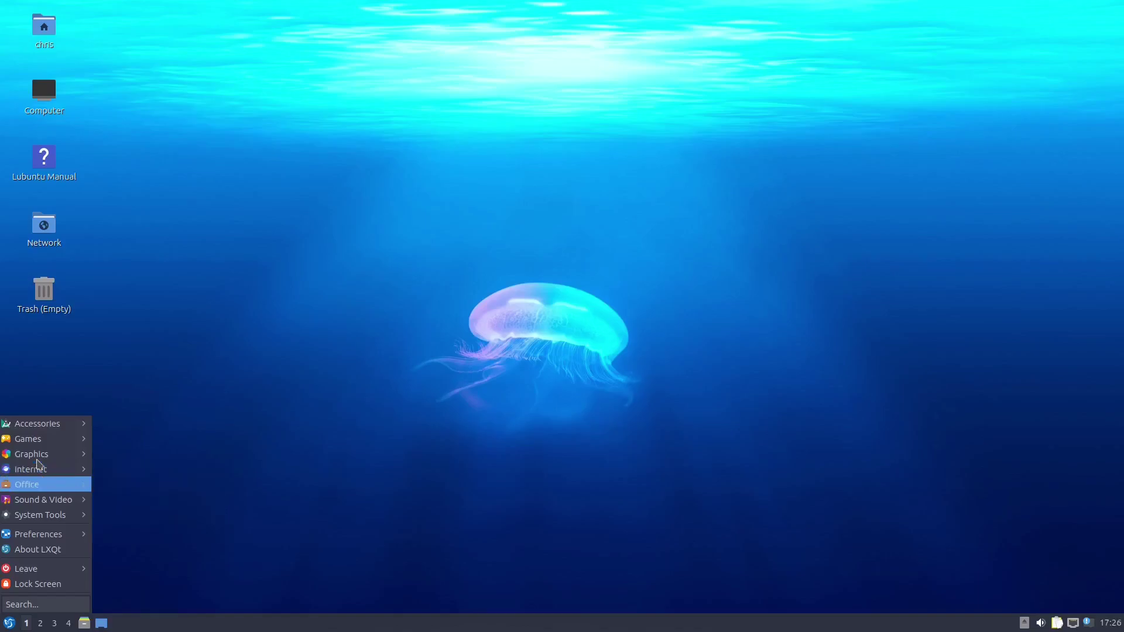
pyautogui.press('Down')
pyautogui.press('Up')
pyautogui.press('Right')
pyautogui.press('Down')
pyautogui.press('Down')
pyautogui.press('Down')
pyautogui.press('Down')
pyautogui.press('Down')
pyautogui.press('Down')
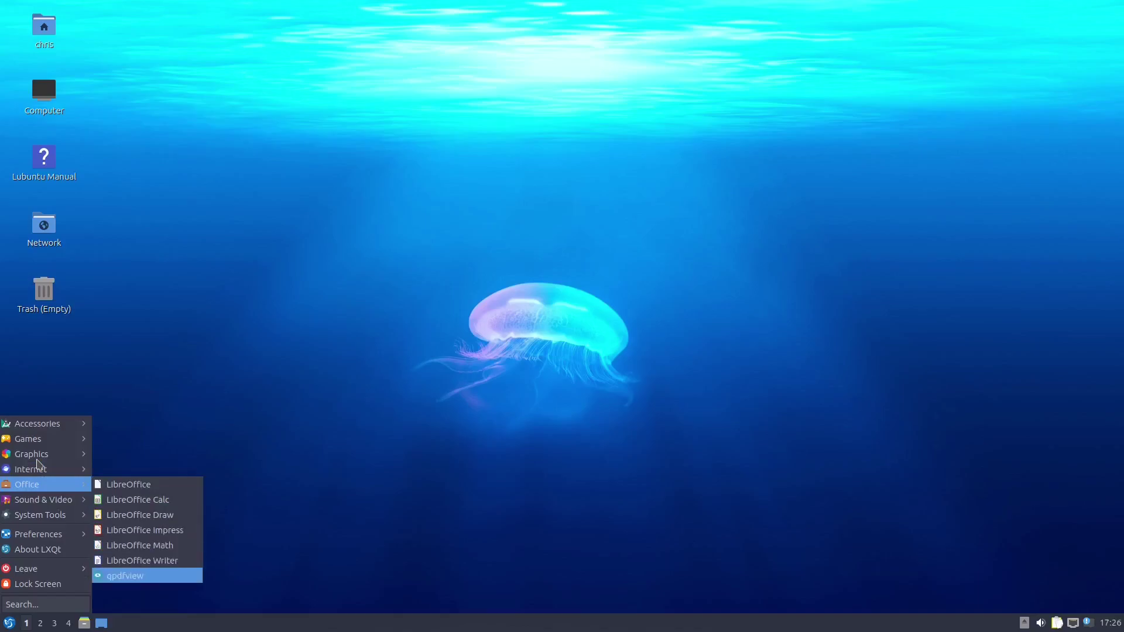
# - Browse Sound & Video, then launch Htop from System Tools
pyautogui.press('Left')
pyautogui.press('Down')
pyautogui.press('Right')
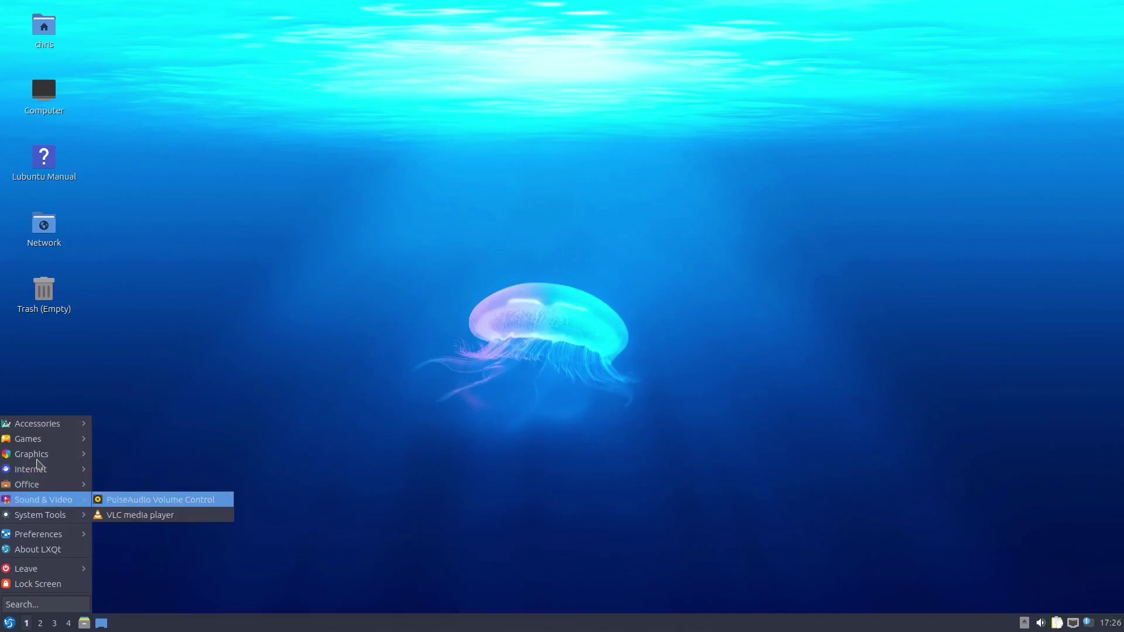
pyautogui.press('Down')
pyautogui.press('Left')
pyautogui.press('Down')
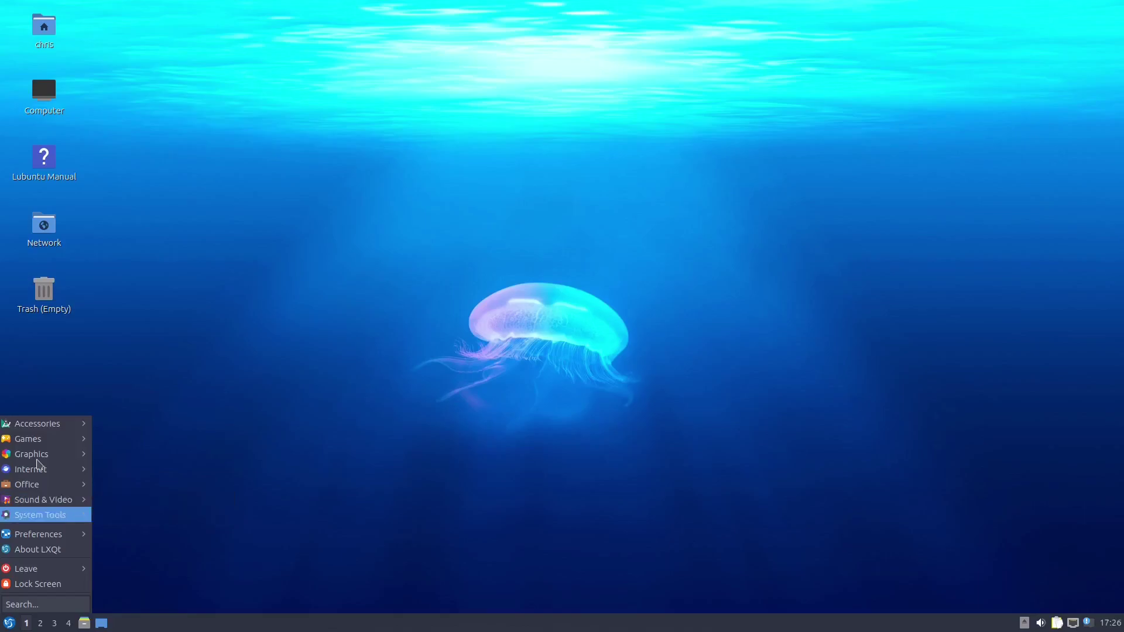
pyautogui.press('Right')
pyautogui.press('Down')
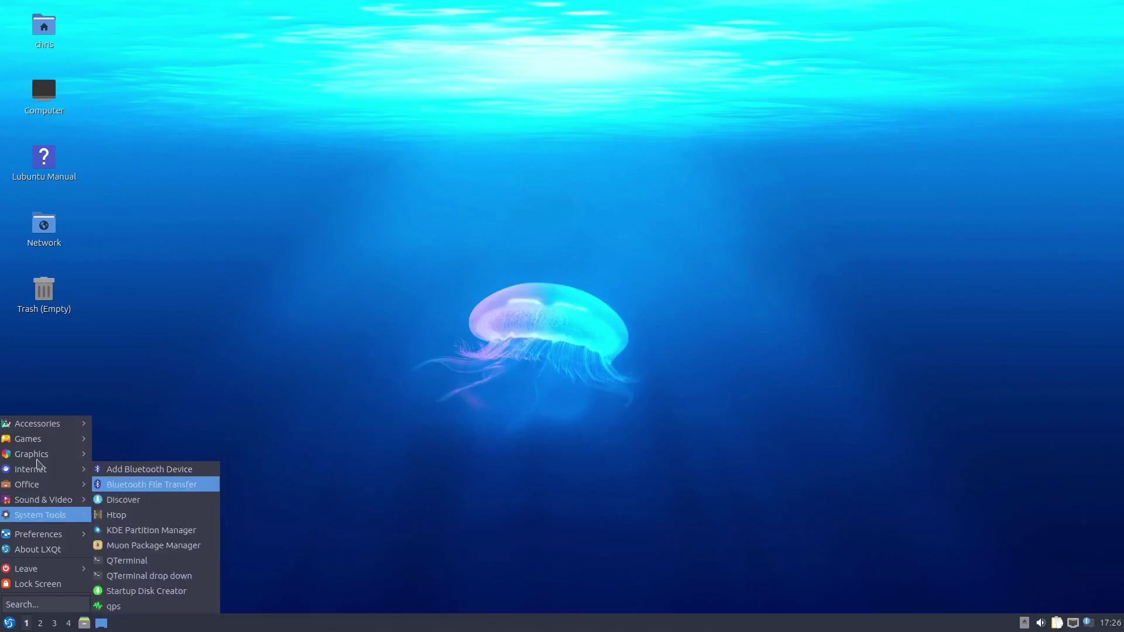
pyautogui.press('Down')
pyautogui.press('Down')
pyautogui.press('Return')
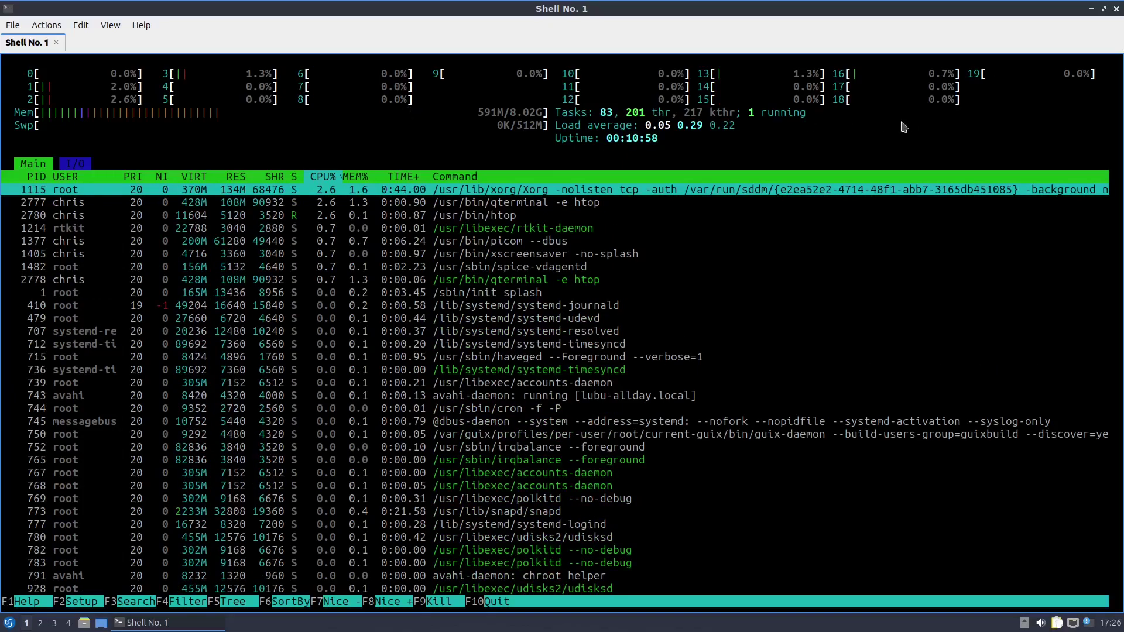
# - Exit the htop terminal with Ctrl+Shift+Q and confirm Yes
pyautogui.hotkey('ctrl', 'shift', 'q')
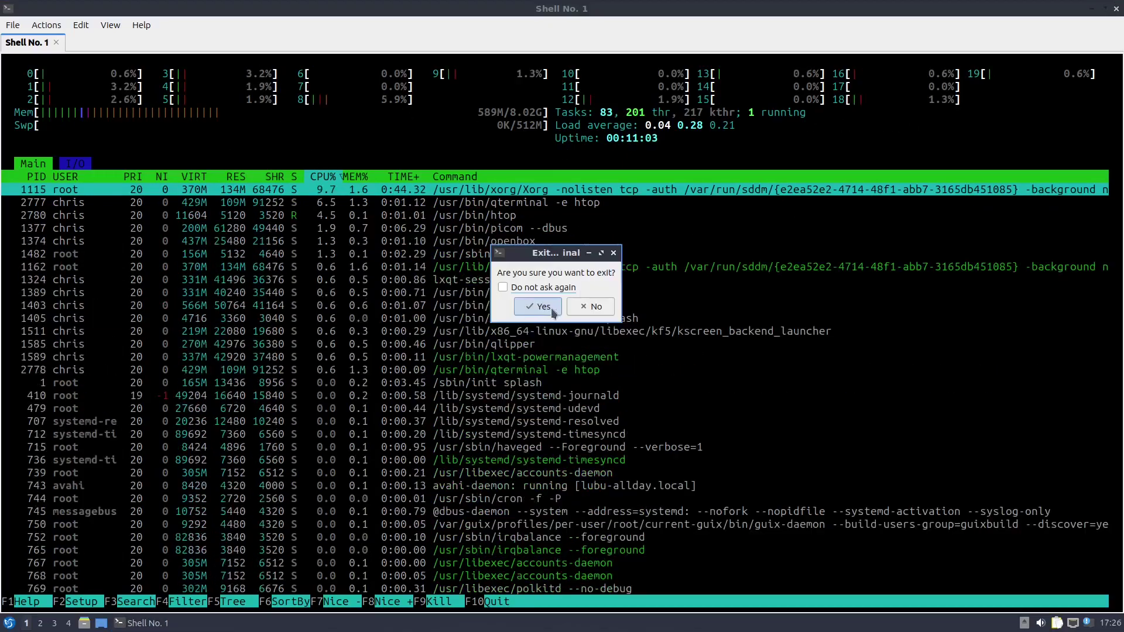
pyautogui.click(550, 308)
pyautogui.press('super')
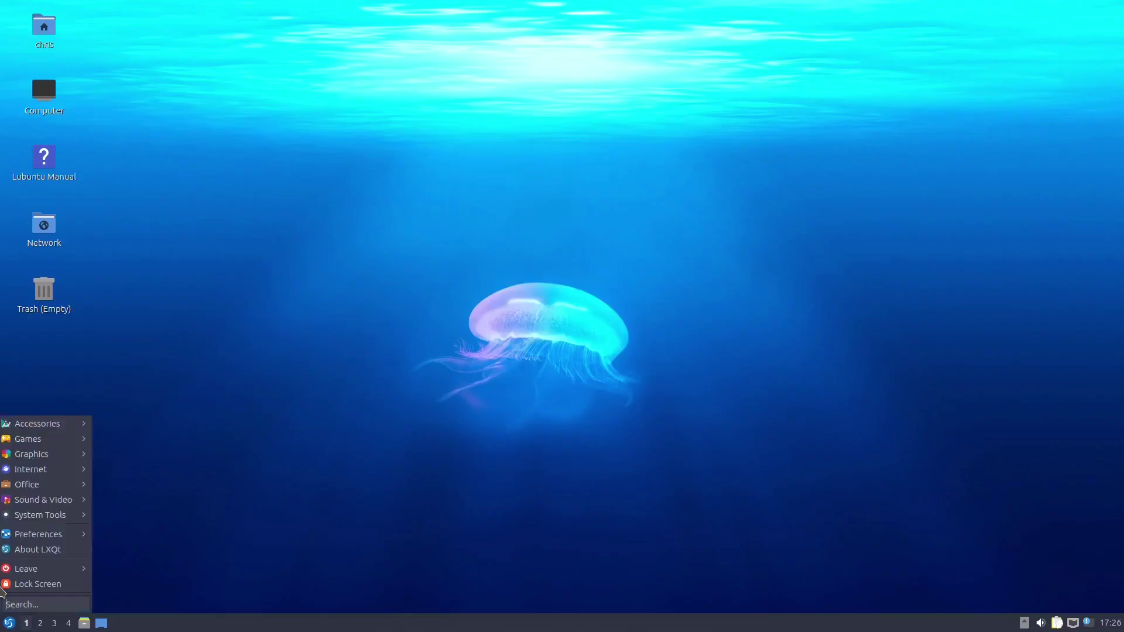
pyautogui.press('Down')
pyautogui.press('Down')
pyautogui.press('Down')
pyautogui.press('Down')
pyautogui.press('Down')
pyautogui.press('Down')
pyautogui.press('Down')
pyautogui.press('Down')
pyautogui.press('Right')
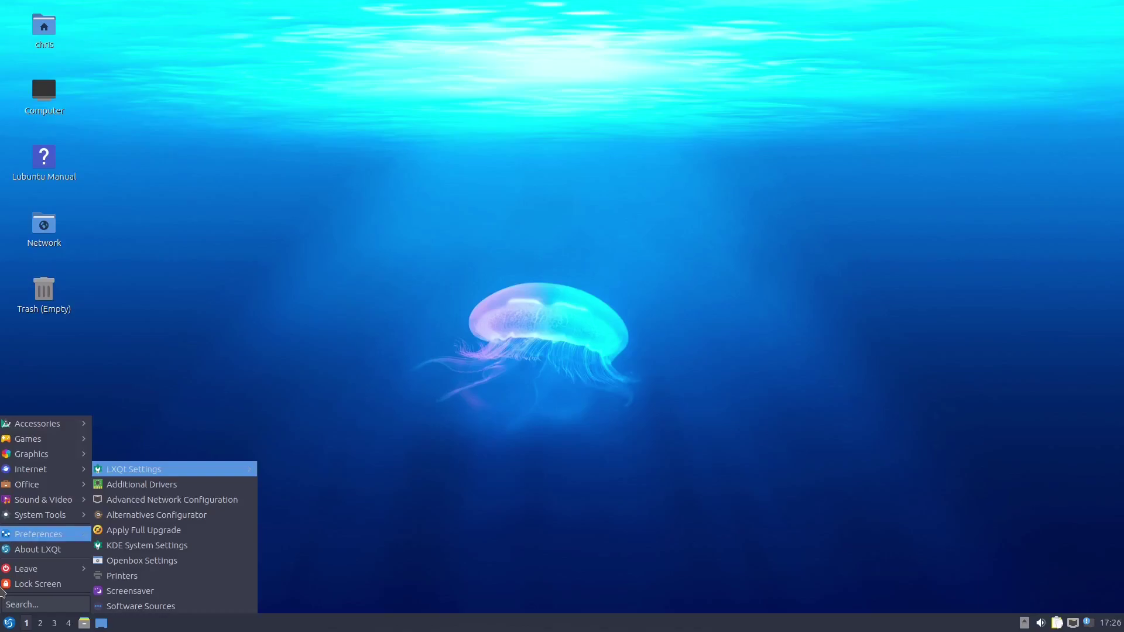
pyautogui.press('Down')
pyautogui.press('Down')
pyautogui.press('Down')
pyautogui.press('Down')
pyautogui.press('Down')
pyautogui.press('Down')
pyautogui.press('Left')
pyautogui.press('Down')
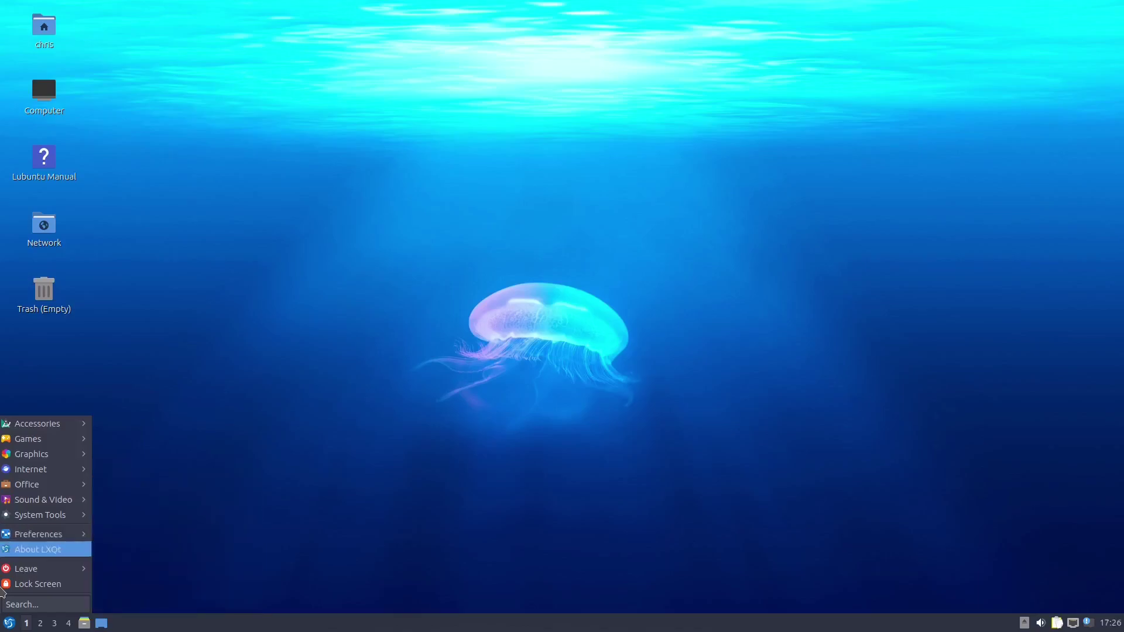
pyautogui.press('Return')
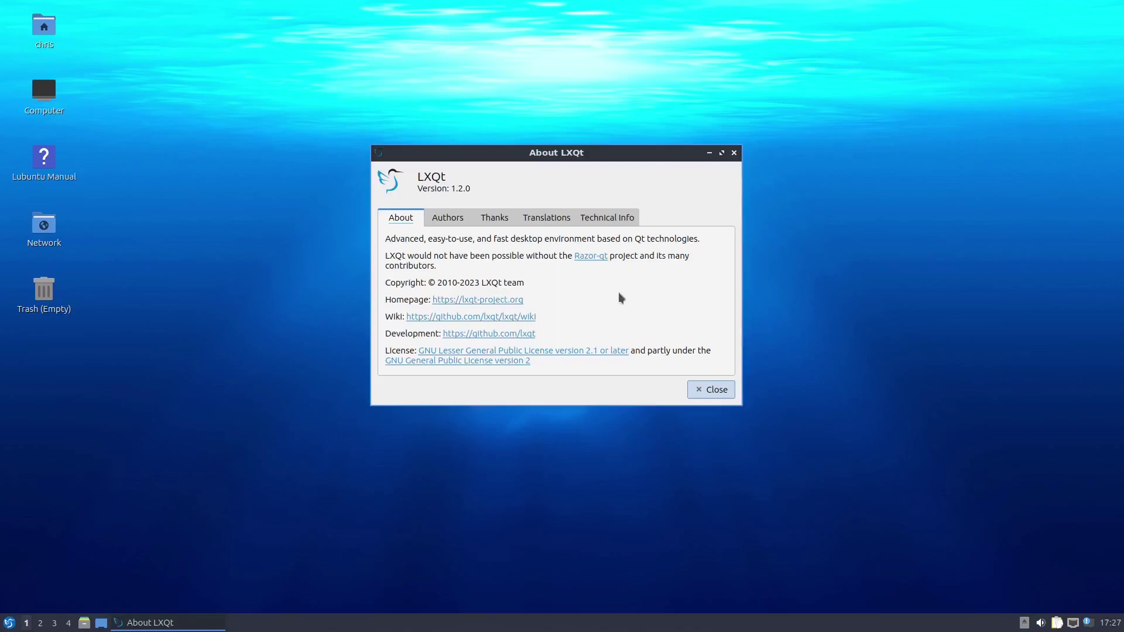
pyautogui.click(716, 394)
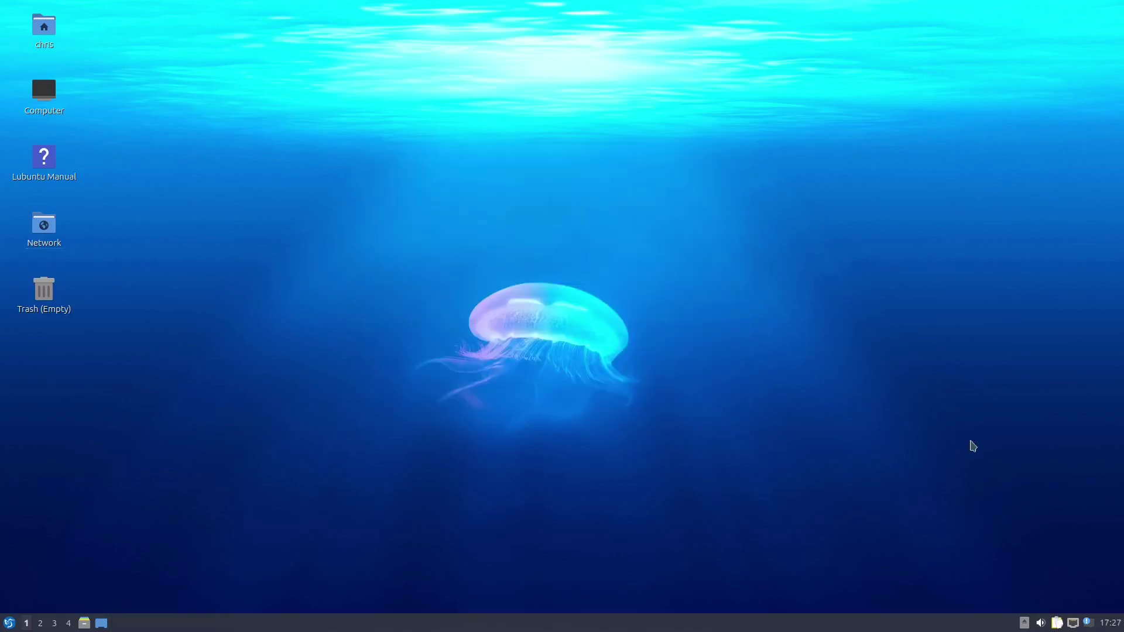
pyautogui.press('super')
pyautogui.moveTo(74, 571)
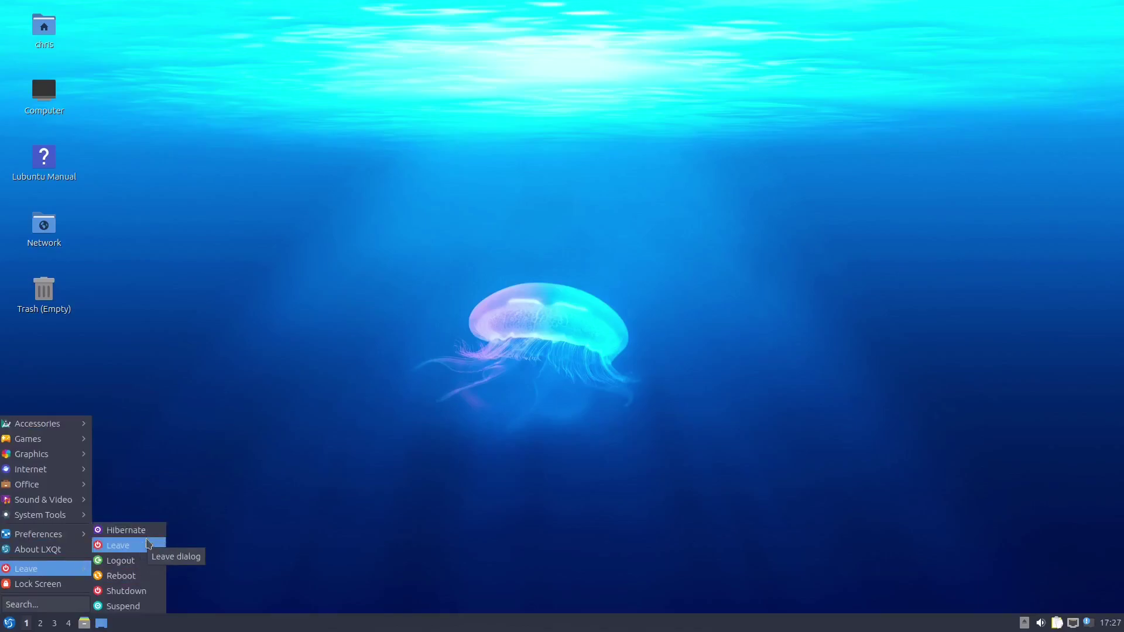
pyautogui.click(130, 629)
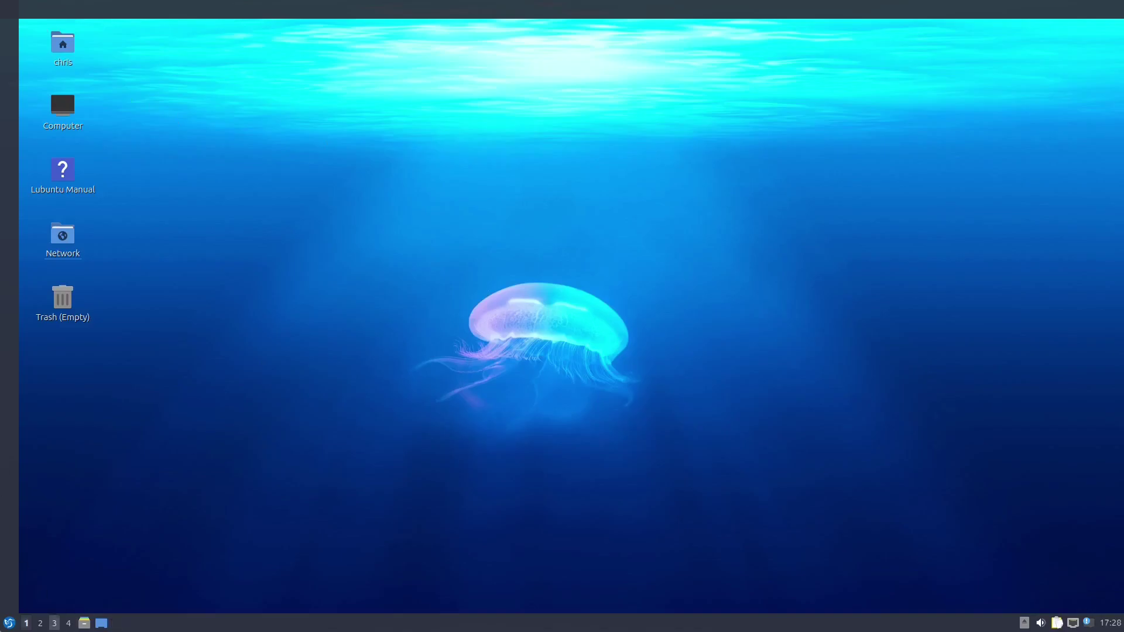
pyautogui.click(9, 622)
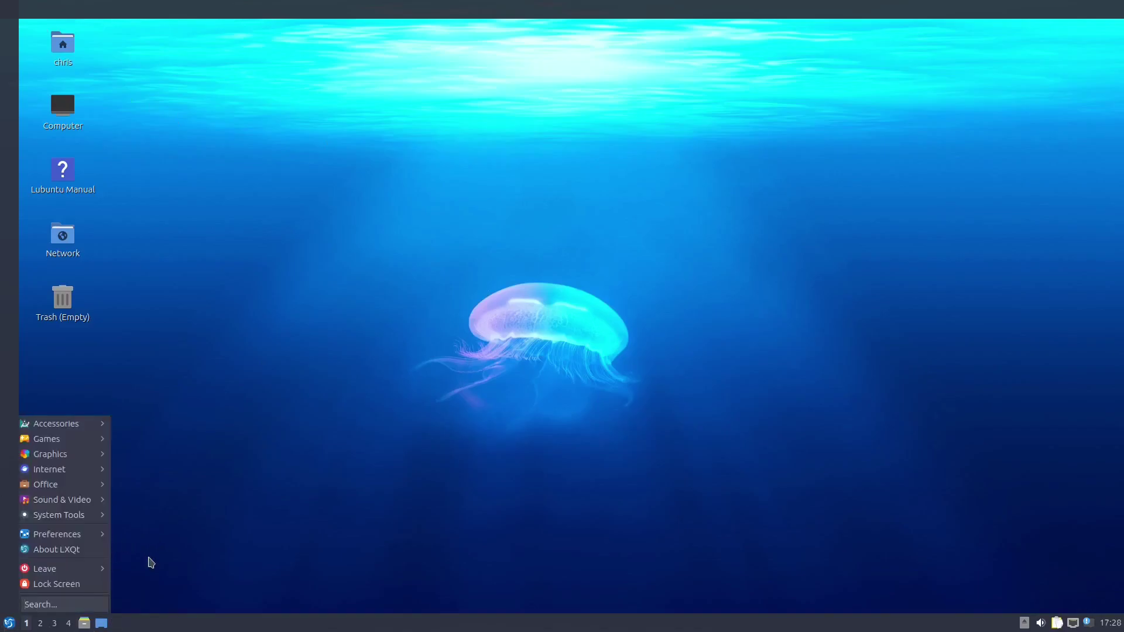
pyautogui.click(151, 562)
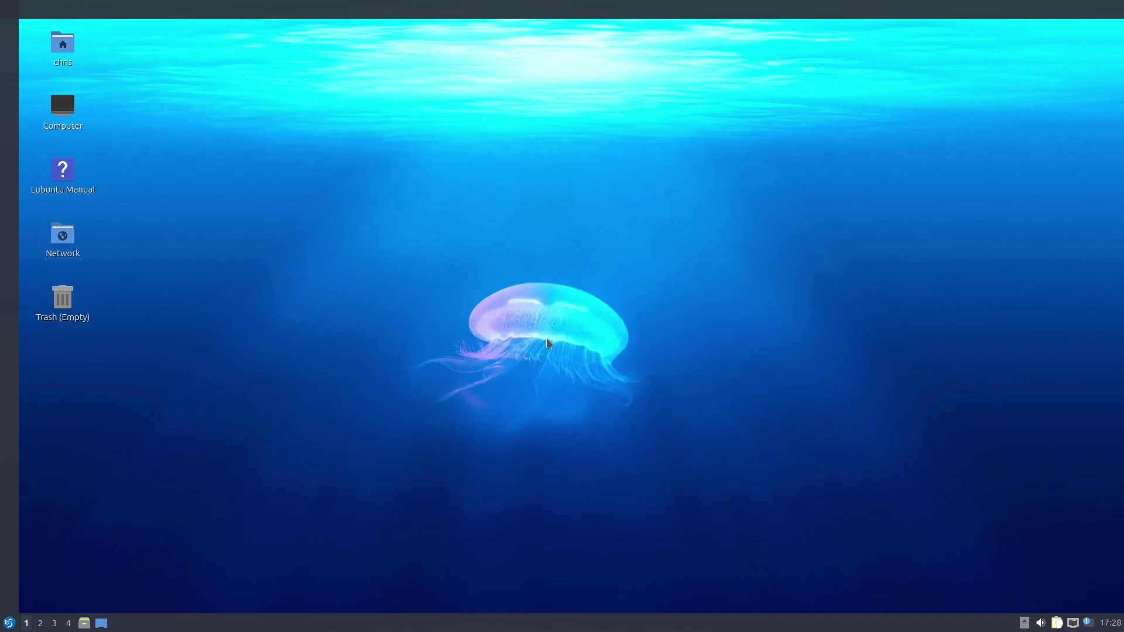
pyautogui.moveTo(155, 231); pyautogui.dragTo(1009, 121)
pyautogui.click(9, 622)
pyautogui.click(379, 514)
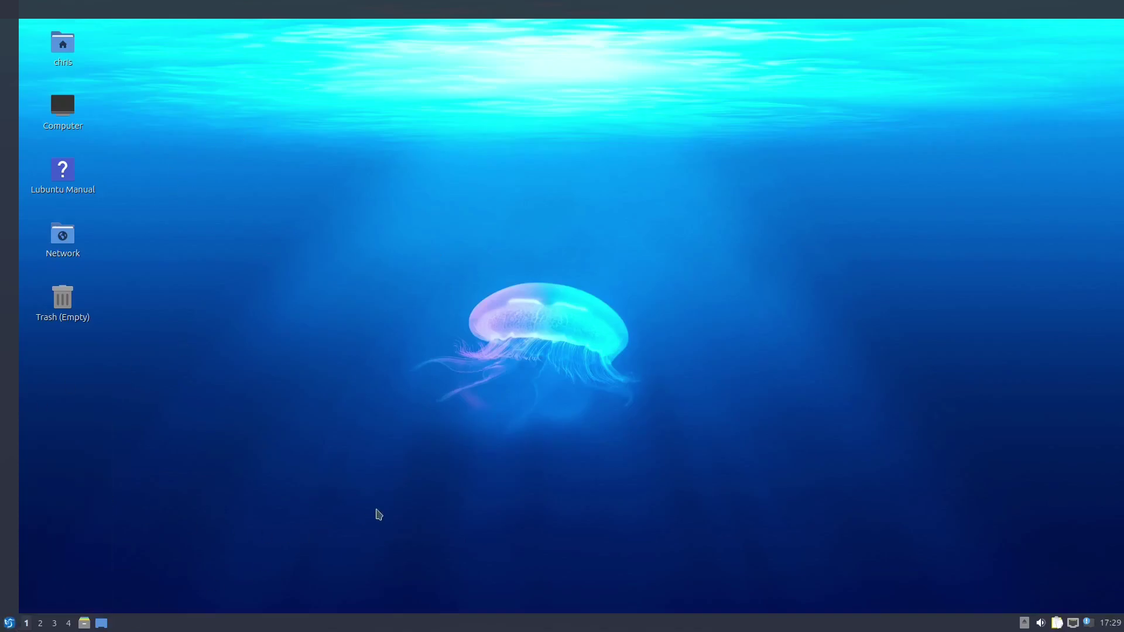